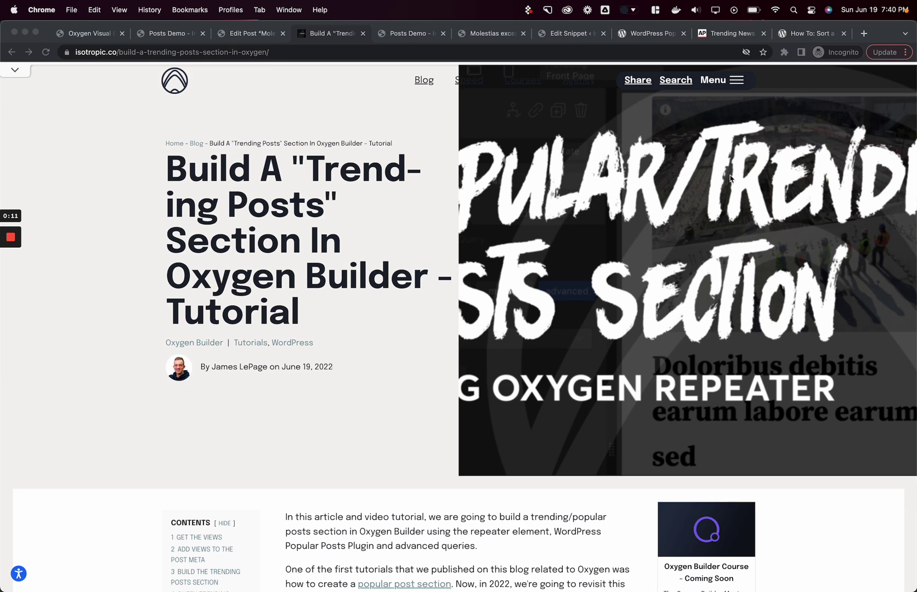
Switch from the Isotropic article to the AP News Trending News page.
click(716, 34)
Browse the AP trending news stories, then return to the Isotropic trending-posts tutorial.
scroll(605, 227, up, 3)
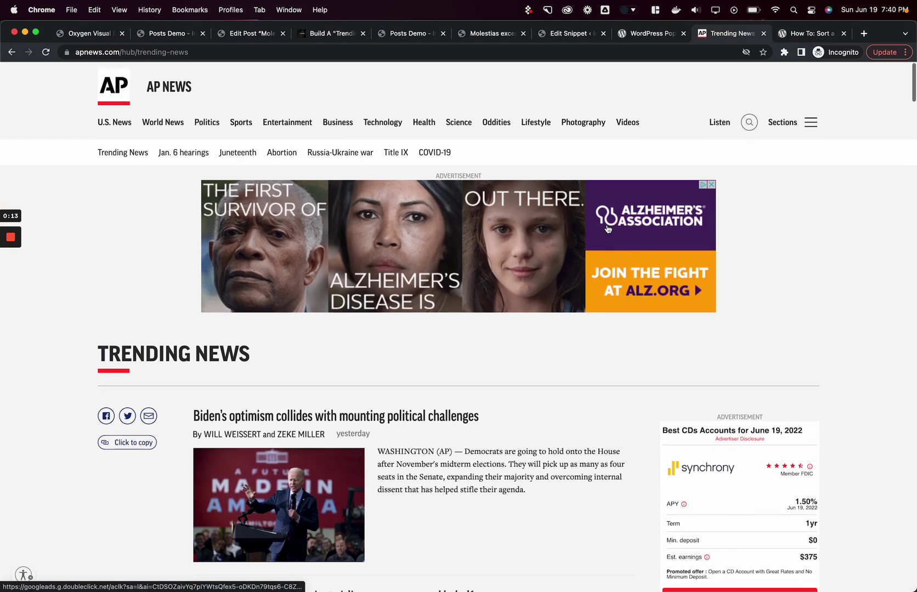
scroll(156, 237, down, 1)
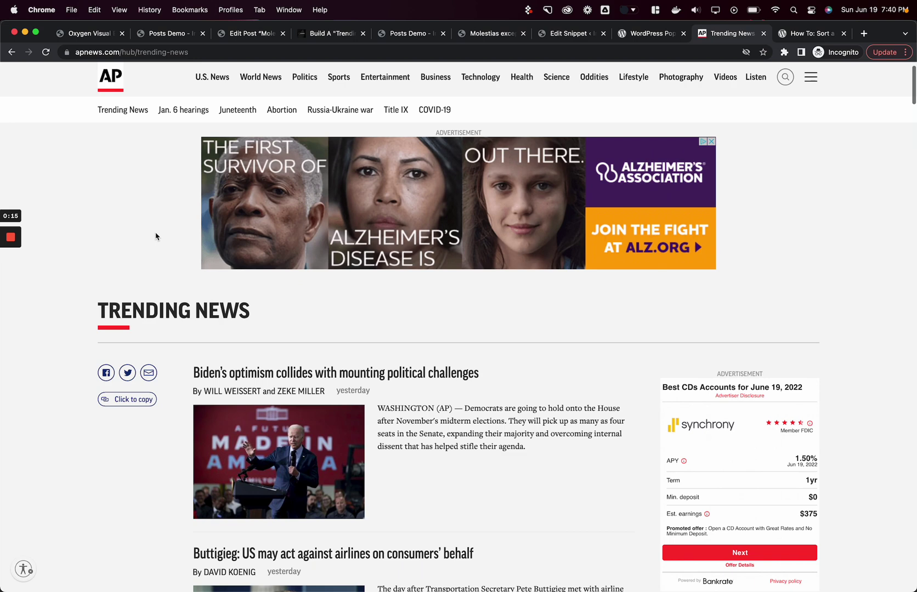
scroll(156, 236, down, 2)
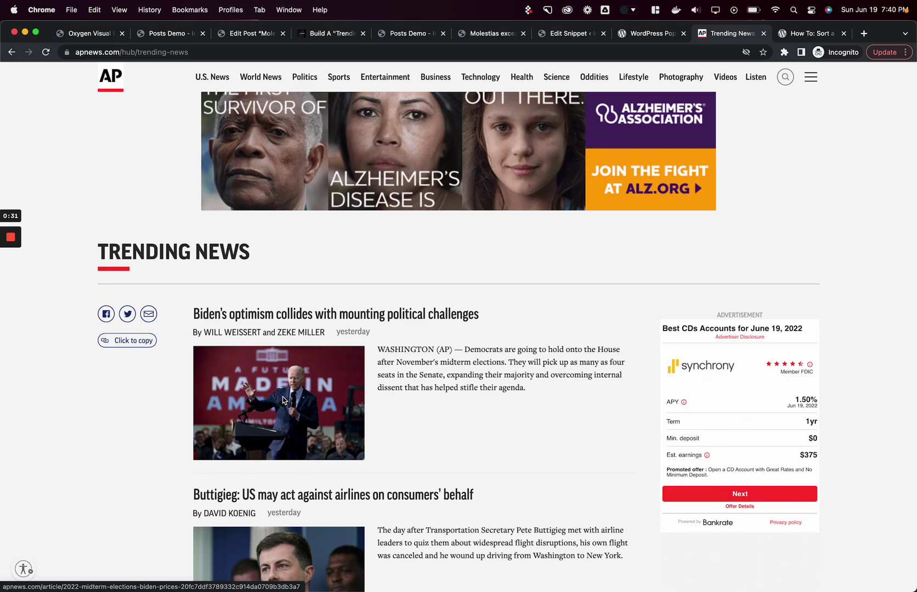
scroll(283, 400, down, 6)
scroll(283, 400, down, 20)
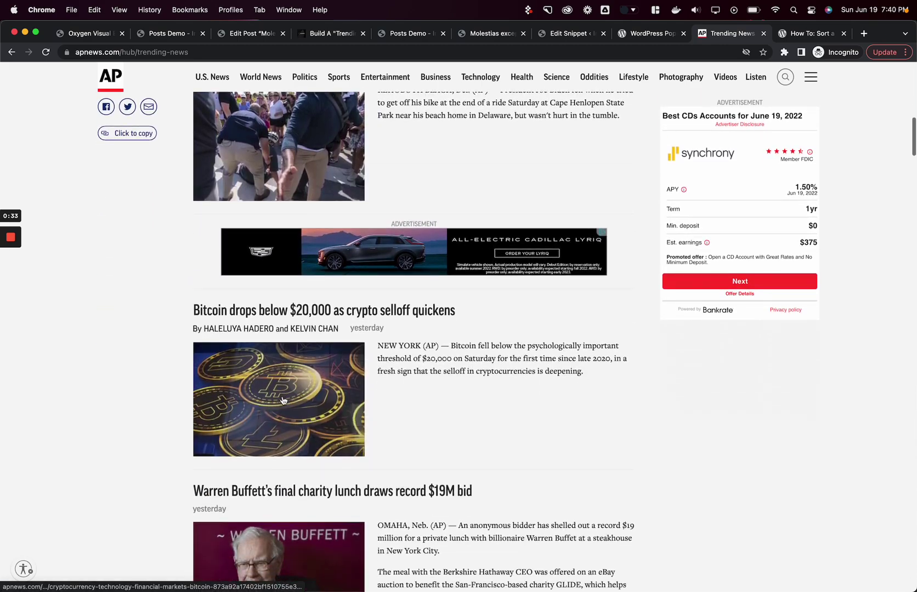
scroll(283, 400, down, 20)
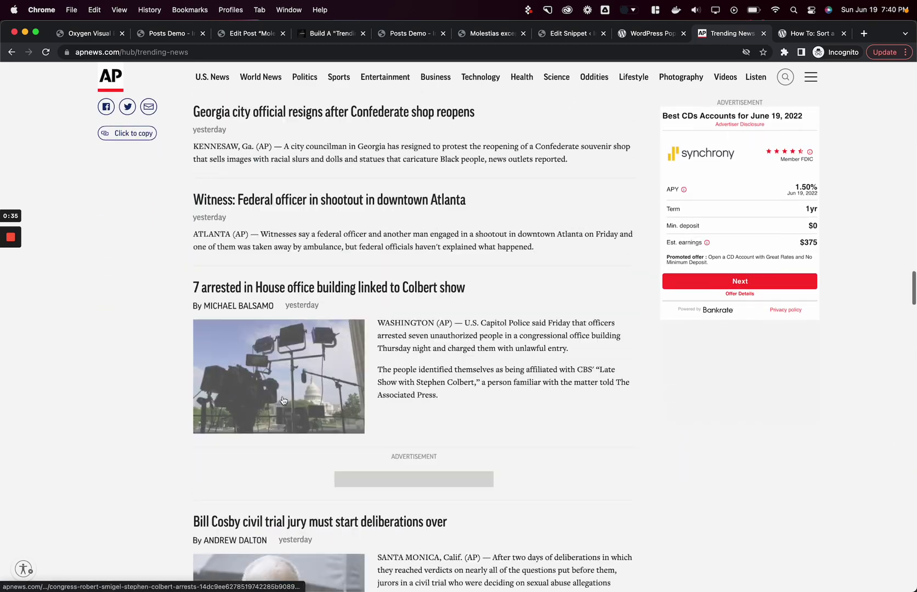
scroll(283, 400, up, 20)
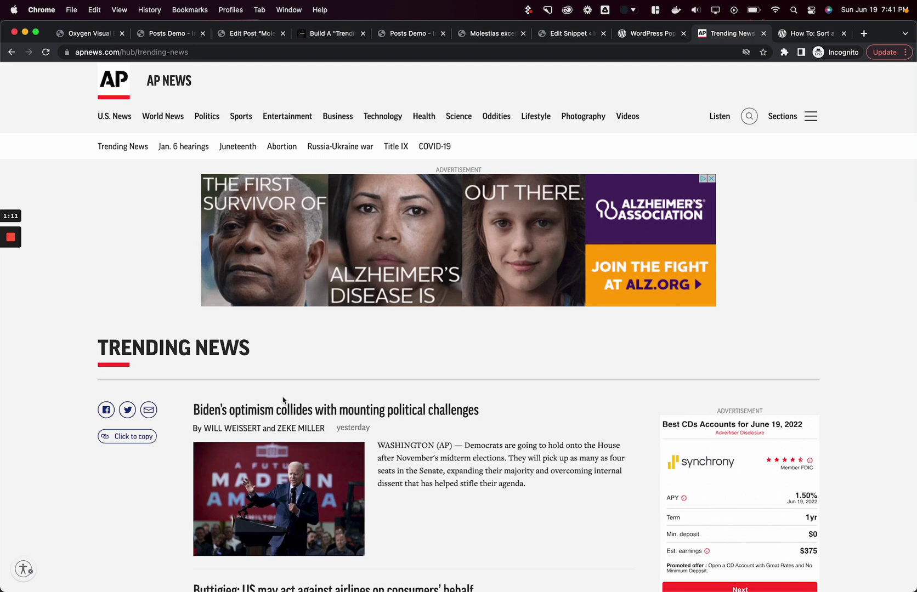
scroll(283, 400, down, 3)
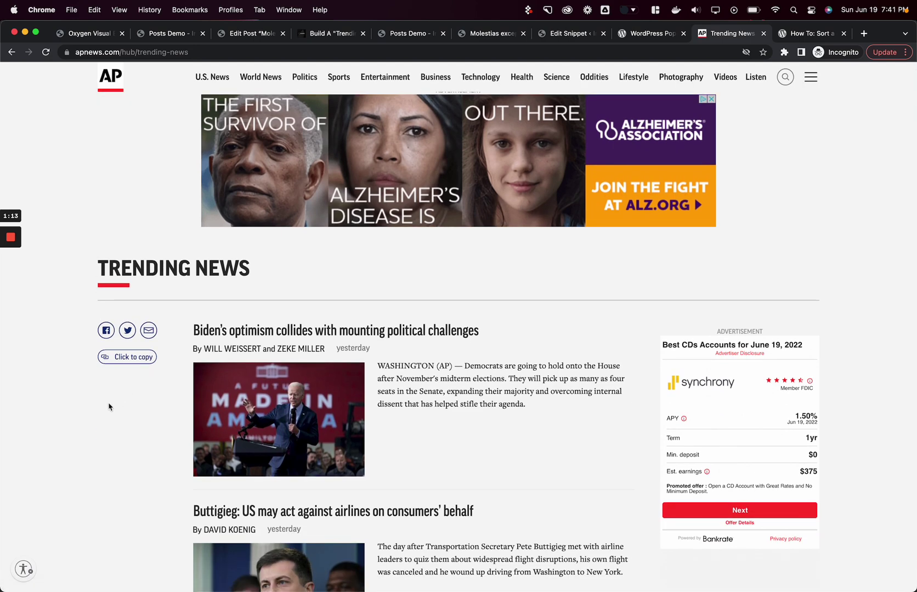
scroll(108, 408, down, 5)
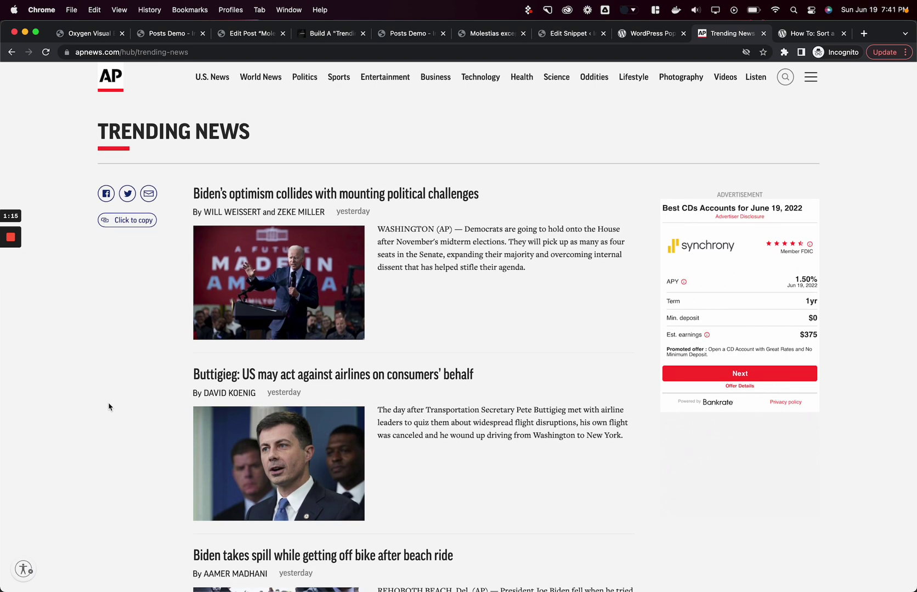
scroll(109, 407, down, 1)
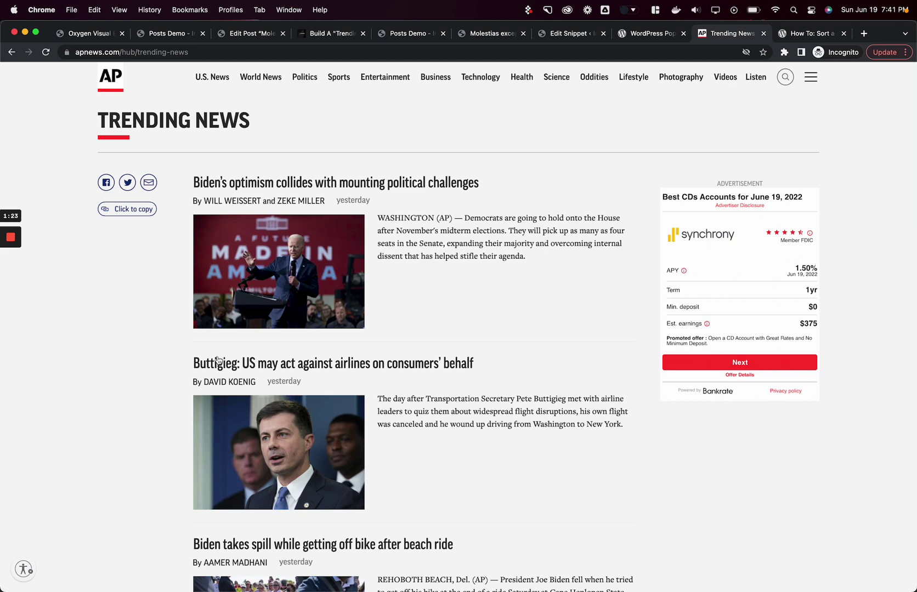
scroll(431, 305, down, 7)
scroll(431, 305, down, 8)
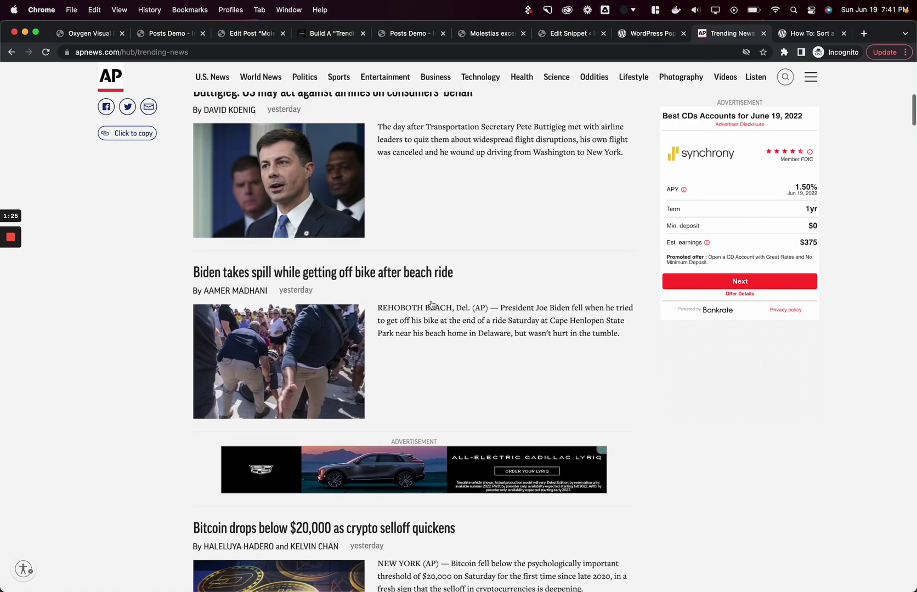
scroll(431, 302, down, 20)
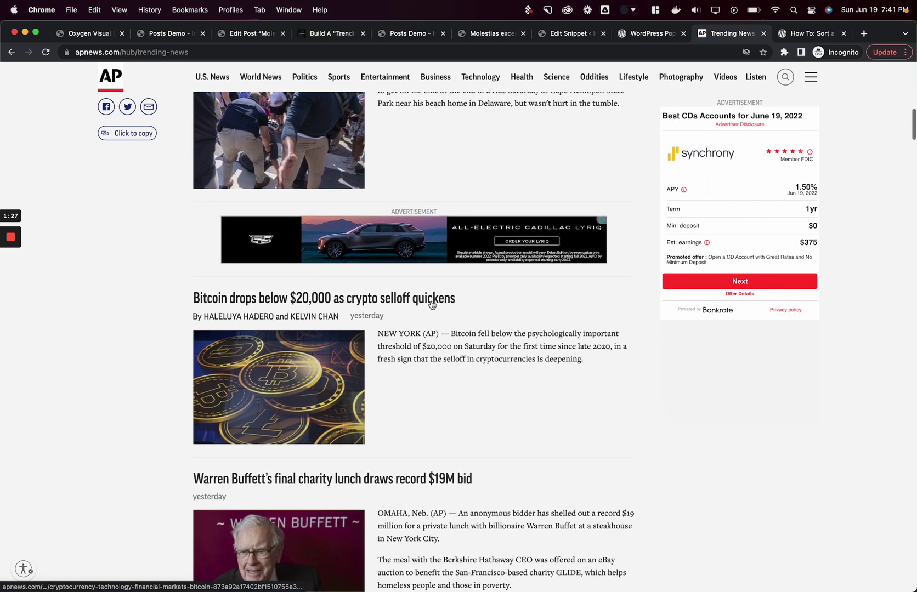
scroll(431, 305, down, 20)
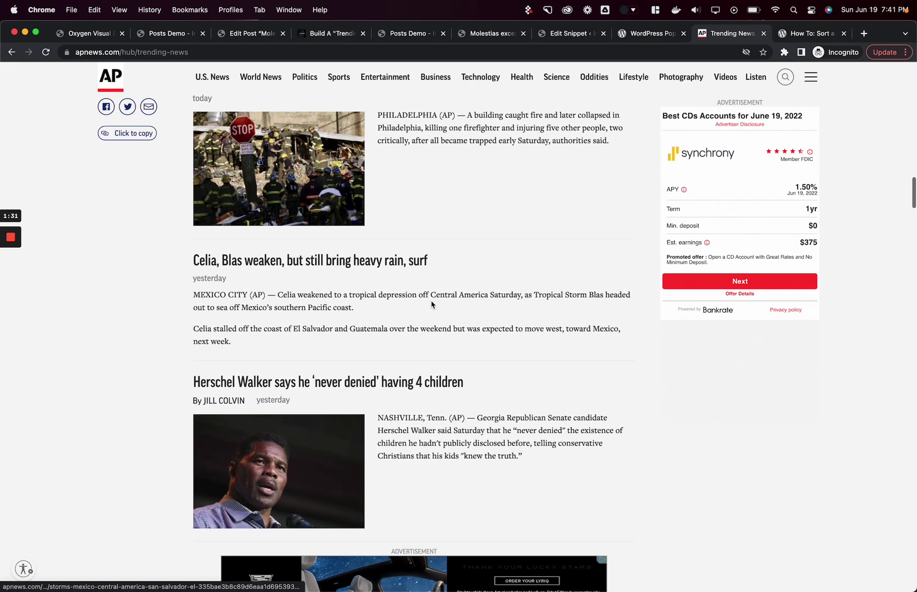
scroll(431, 305, down, 2)
scroll(431, 305, down, 6)
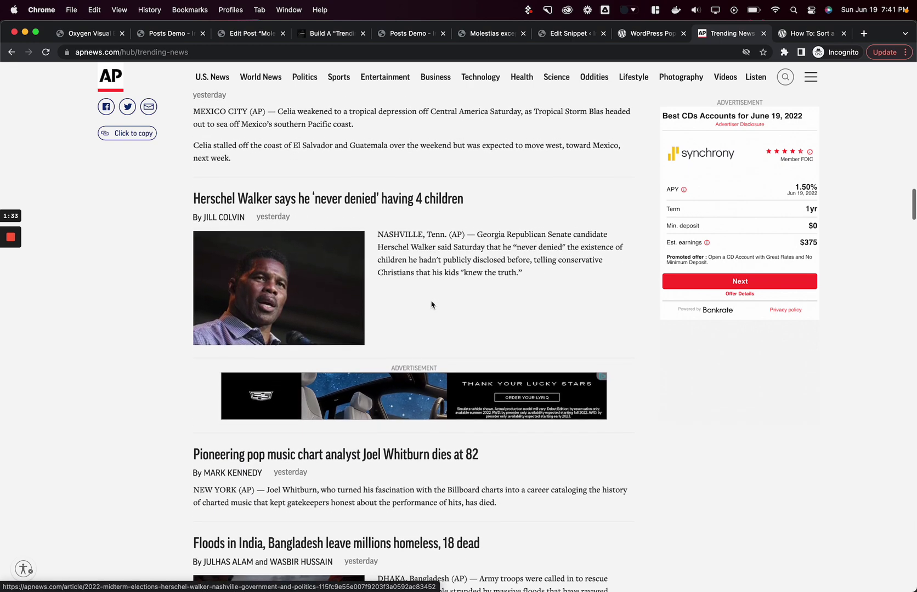
scroll(431, 305, down, 12)
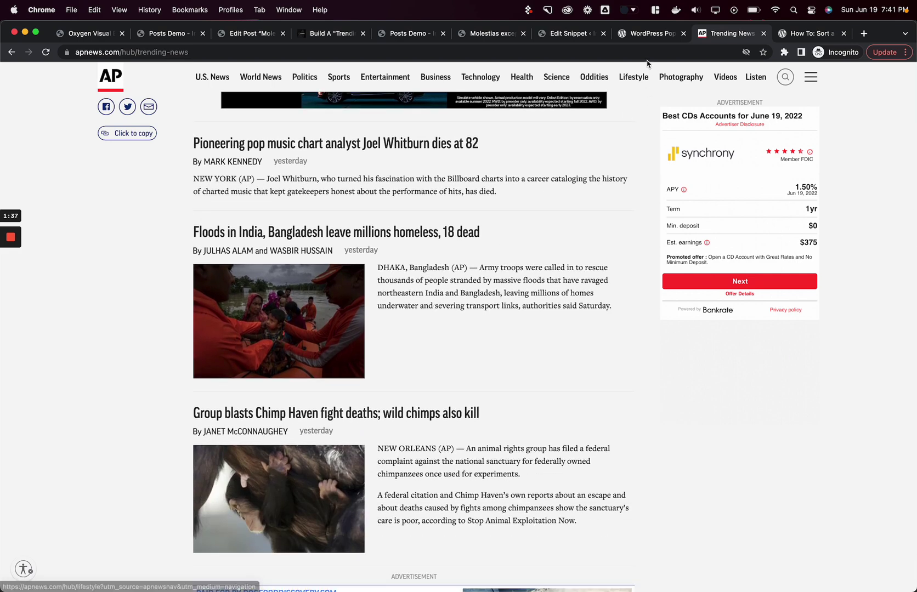
click(320, 38)
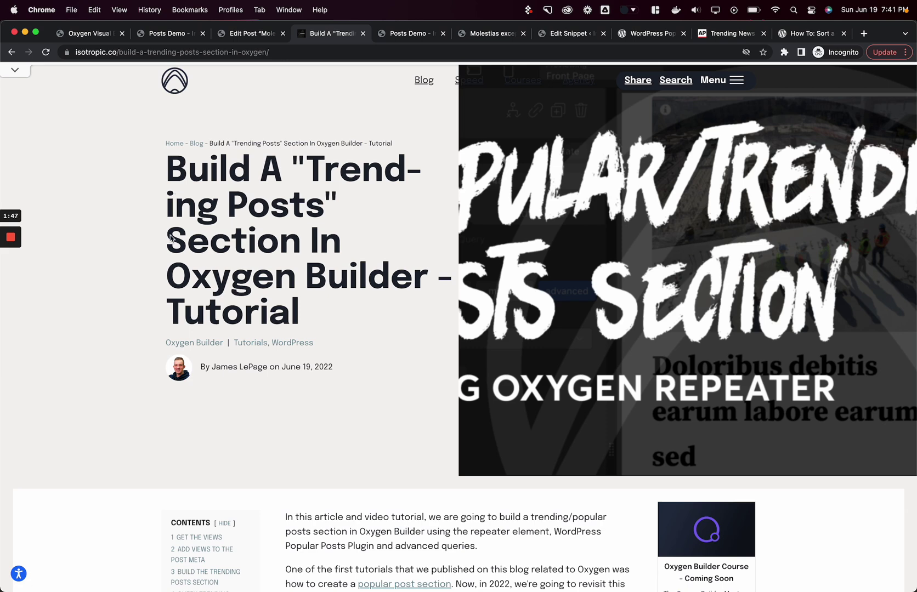
Read the tutorial's intro on trending versus popular posts.
scroll(170, 237, down, 10)
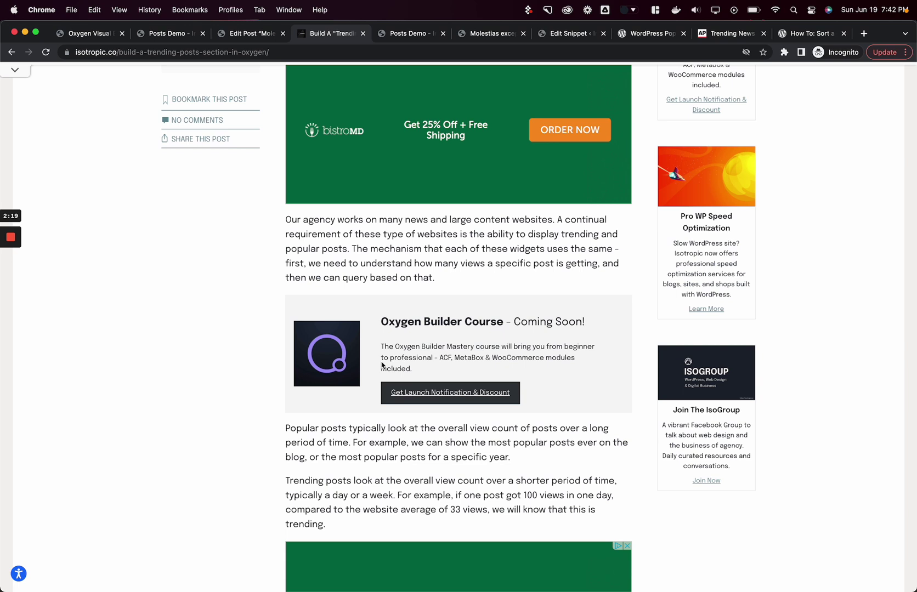
scroll(382, 365, down, 1)
scroll(383, 365, up, 2)
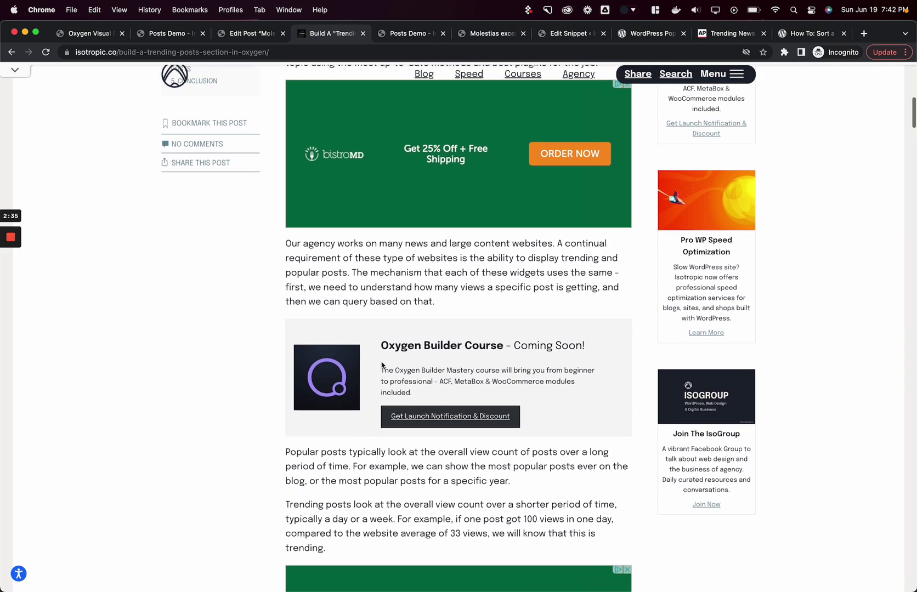
Glance at AP News again, then jump to the tutorial's '1 Get The Views' section.
click(724, 33)
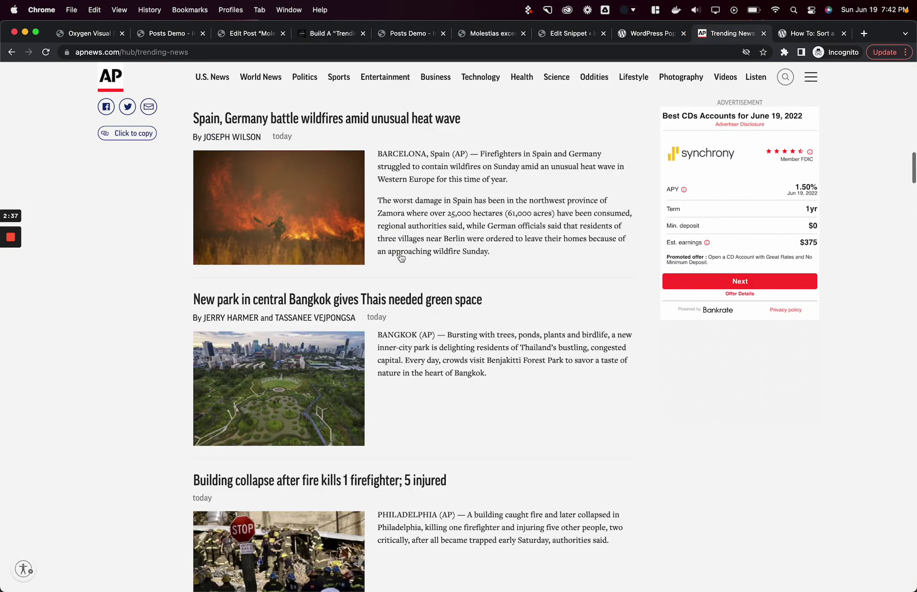
scroll(401, 257, up, 15)
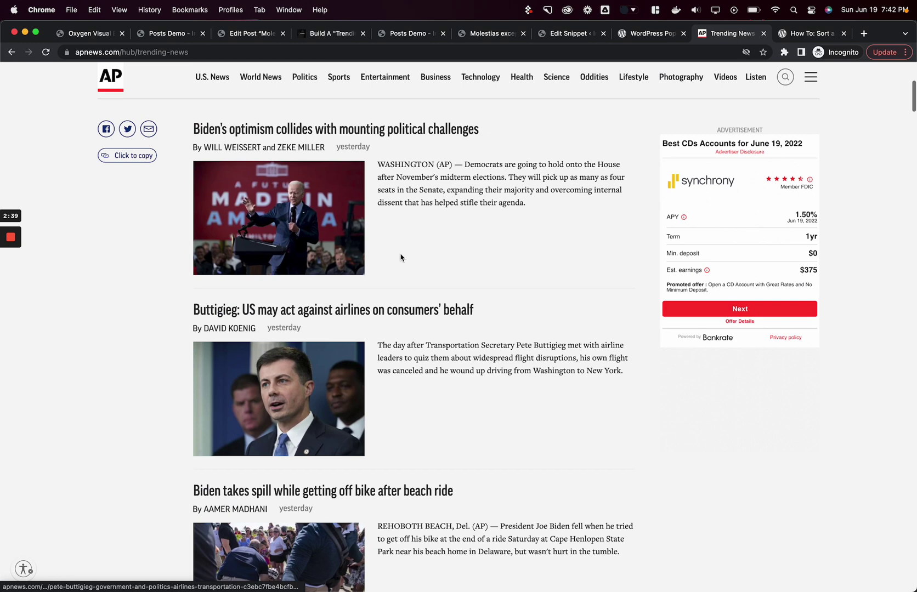
scroll(401, 257, up, 3)
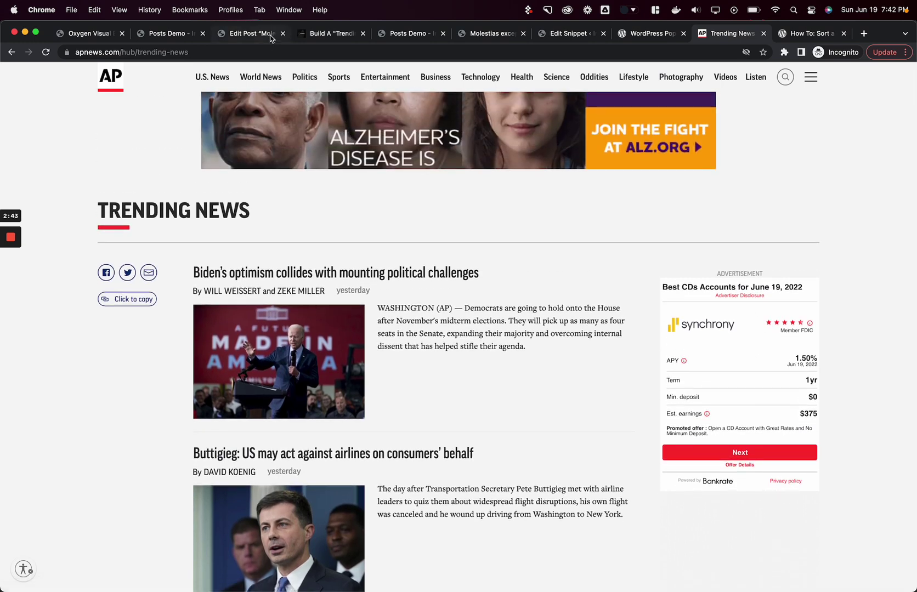
click(316, 34)
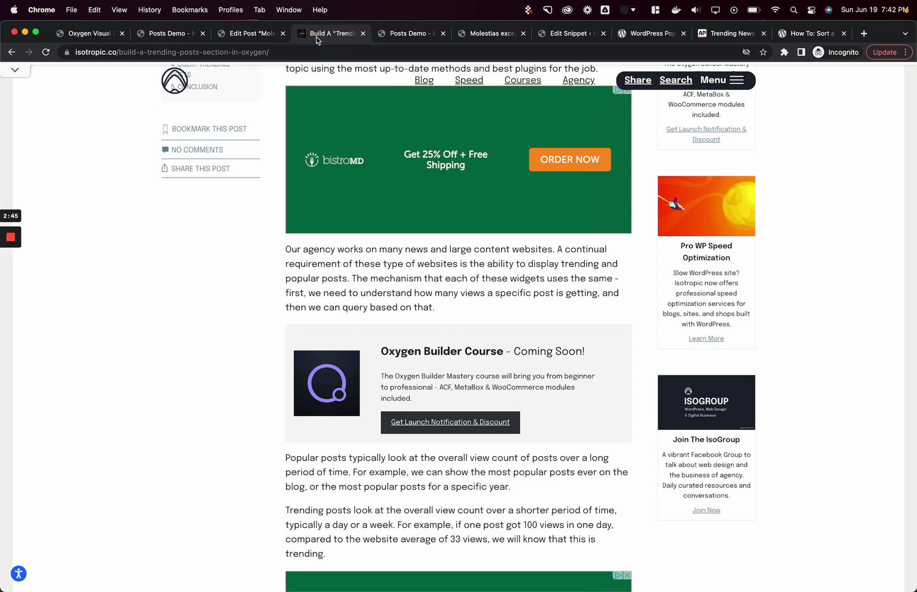
scroll(327, 126, up, 3)
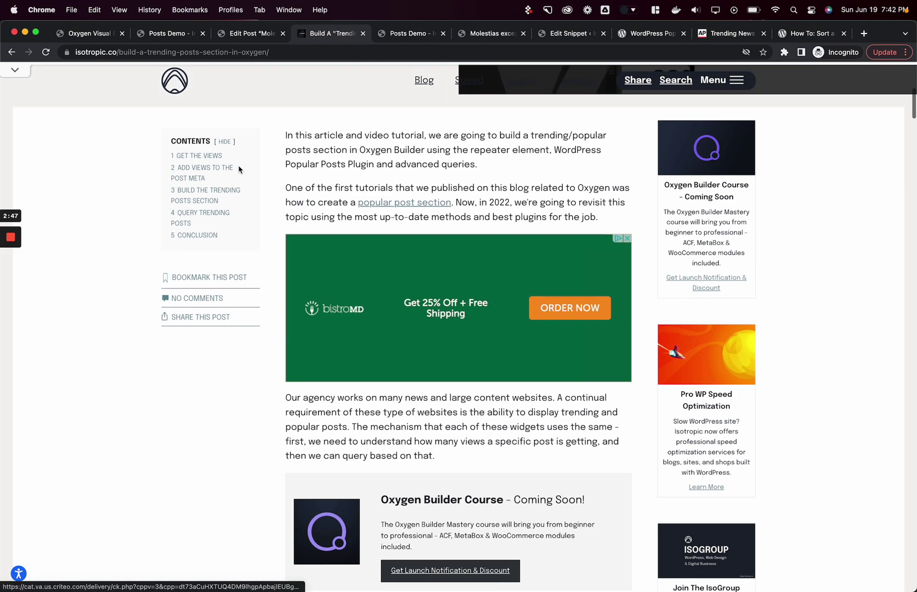
click(213, 159)
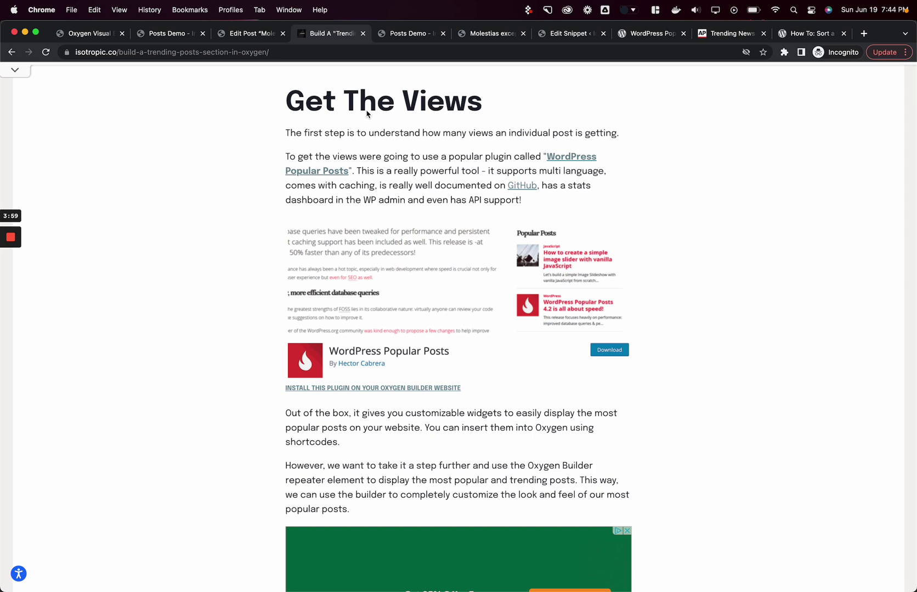
Review the WordPress Popular Posts plugin features and highlight the [wpp] shortcode.
drag(653, 38, 400, 46)
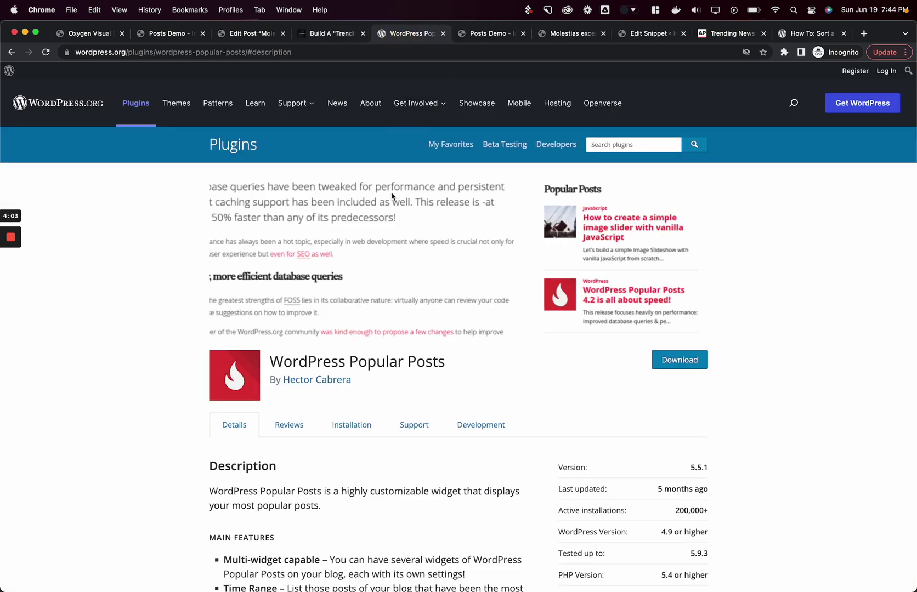
scroll(385, 196, down, 3)
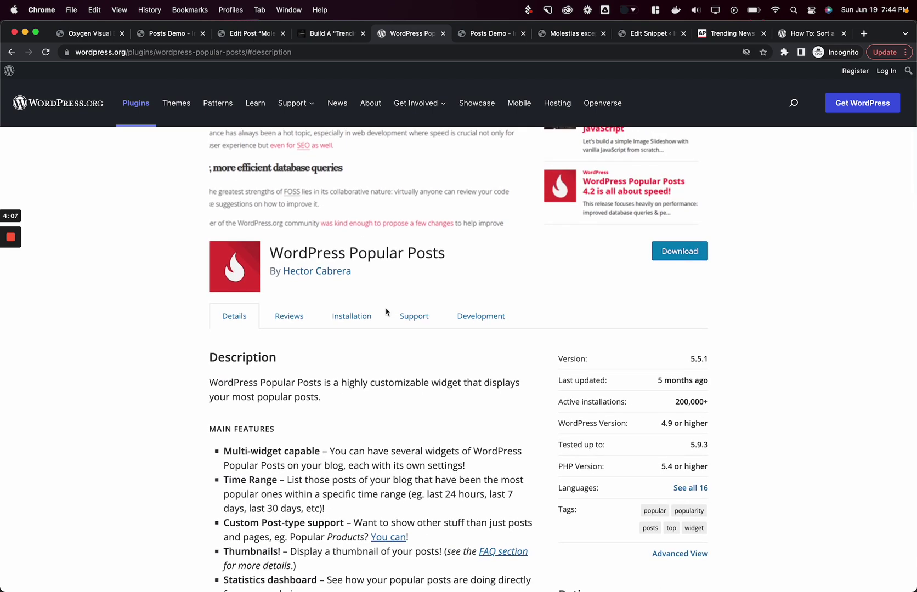
scroll(386, 312, down, 2)
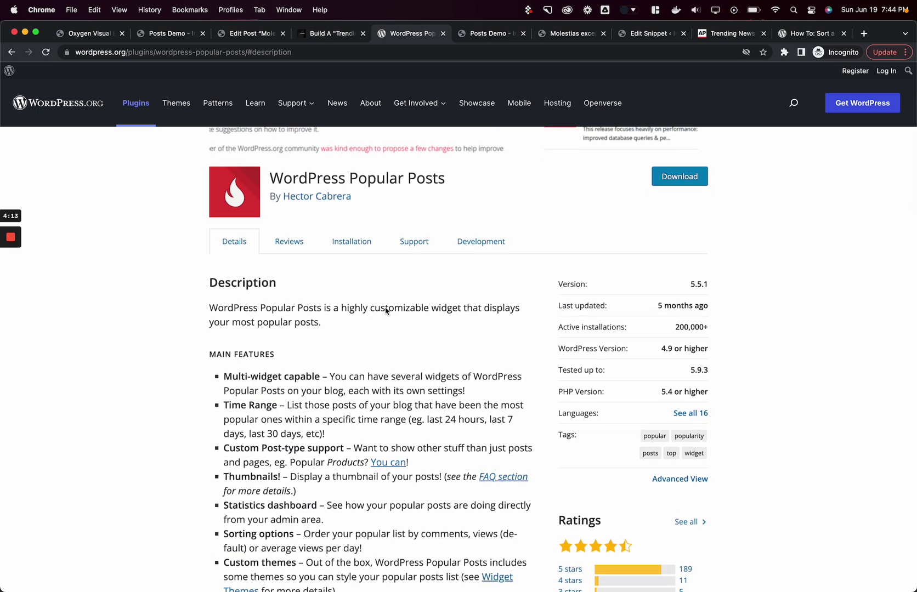
scroll(386, 311, down, 10)
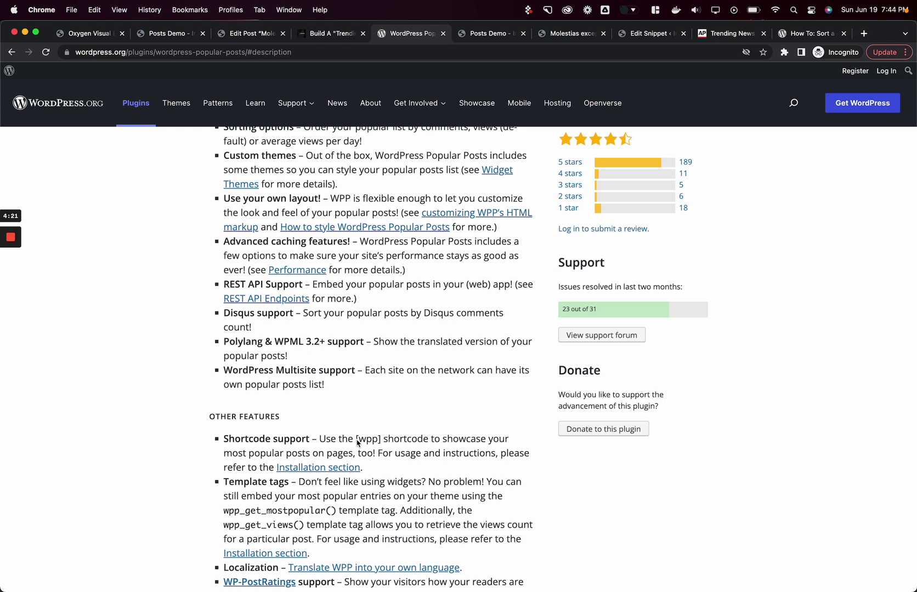
drag(356, 439, 381, 439)
Go back to the Posts Demo site and reload it, landing on the WordPress Dashboard.
scroll(416, 452, up, 1)
click(416, 449)
scroll(415, 449, up, 4)
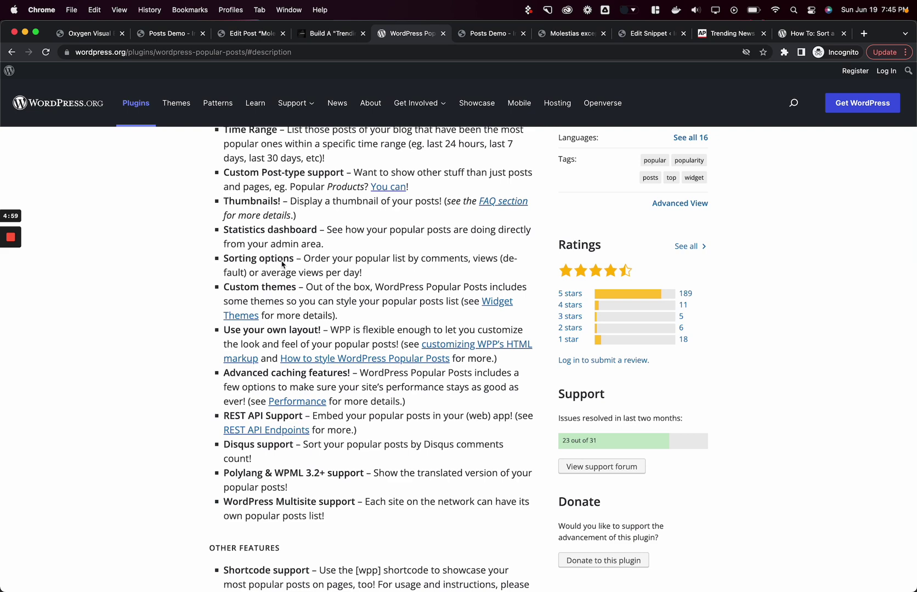
scroll(282, 264, up, 1)
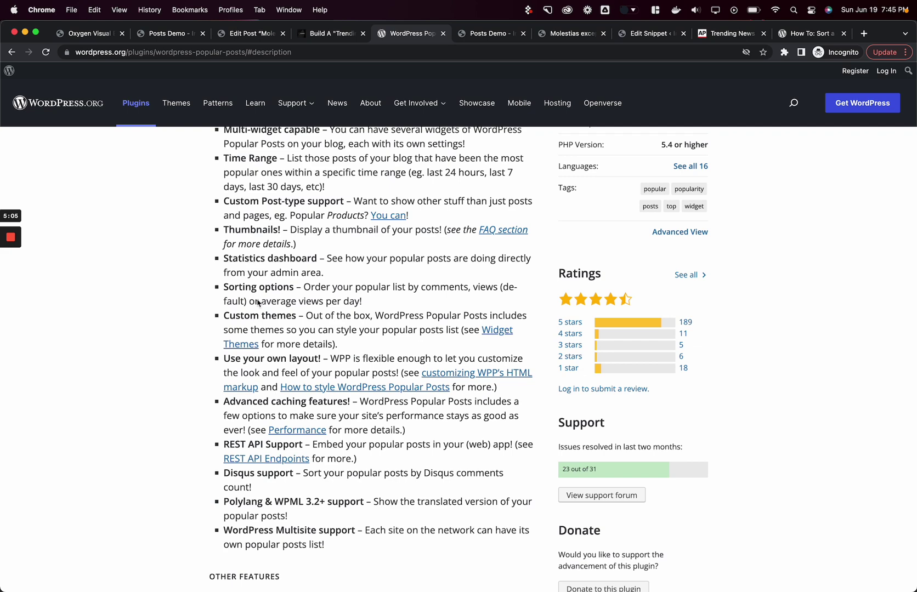
scroll(352, 357, up, 4)
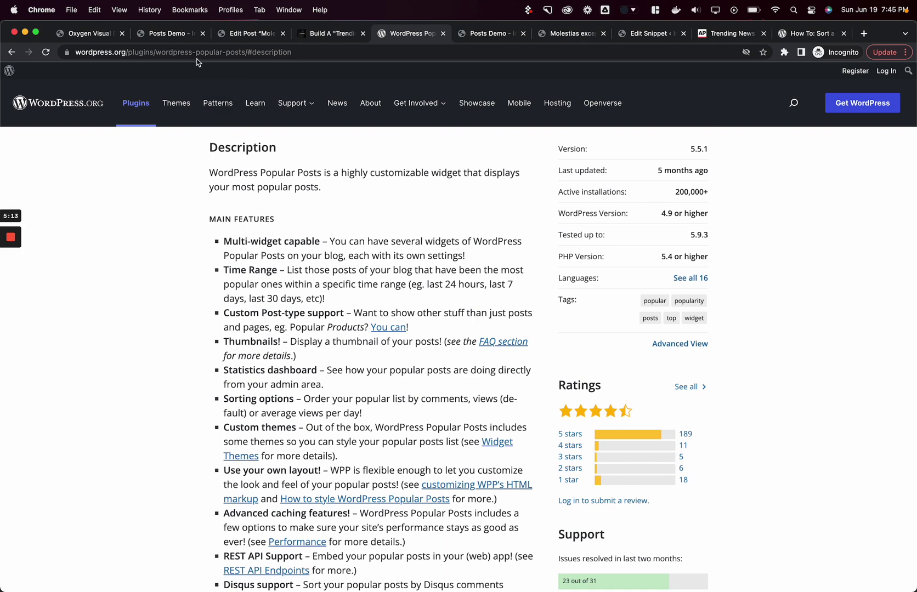
click(181, 34)
key(super+r)
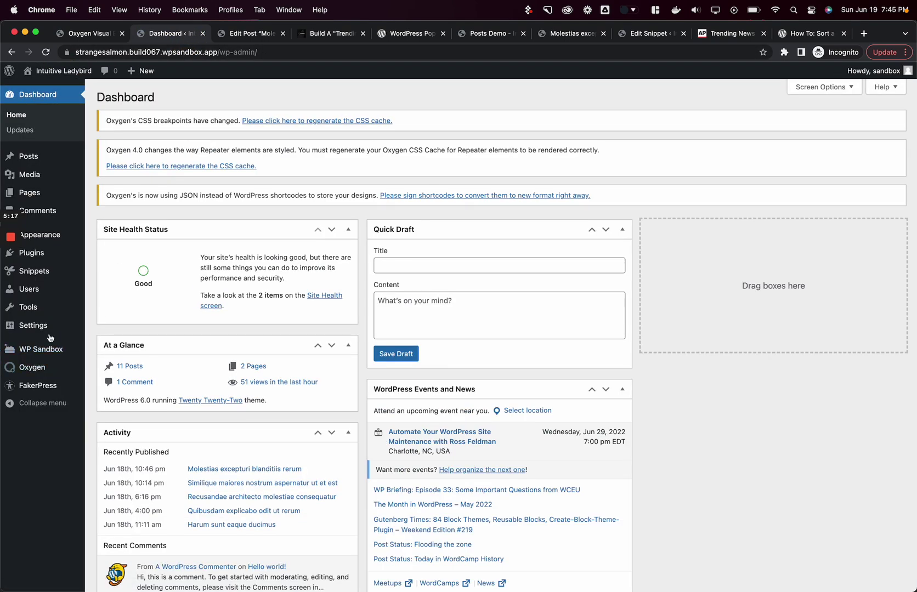
Open Installed Plugins to confirm WordPress Popular Posts 5.5.1 is active.
click(36, 254)
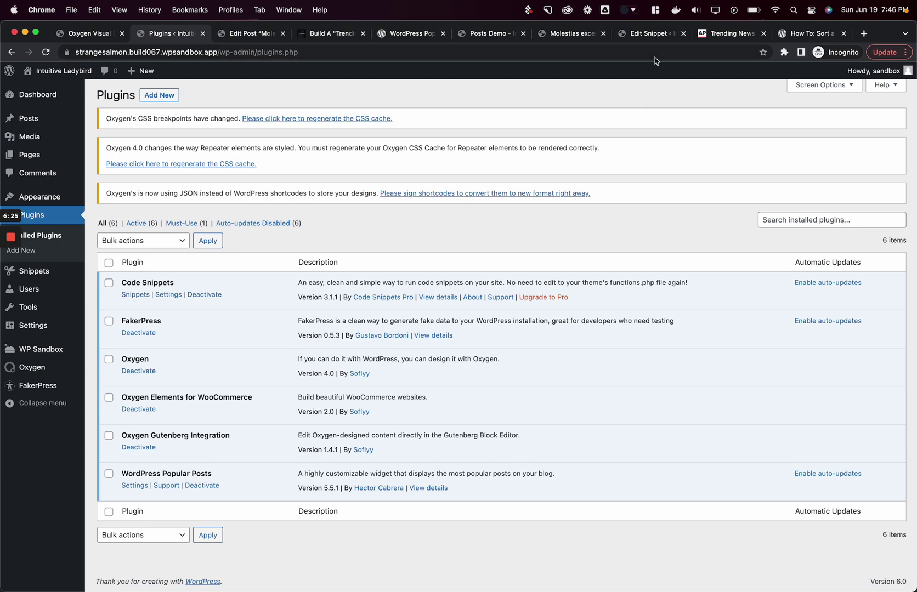
Copy the custom_wpp_update_postviews code from the article's 'Add Views To The Post Meta' section.
click(300, 36)
scroll(304, 334, down, 5)
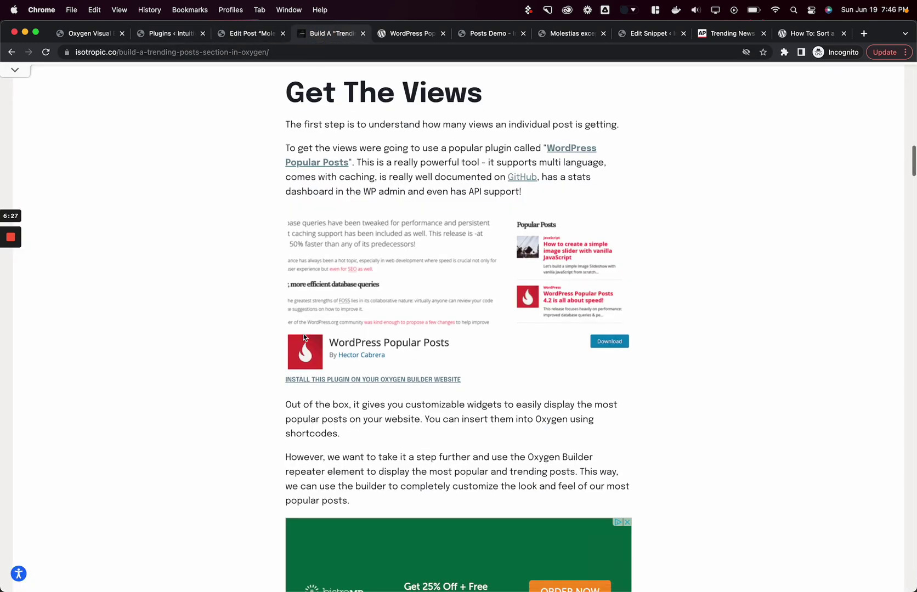
scroll(304, 333, down, 8)
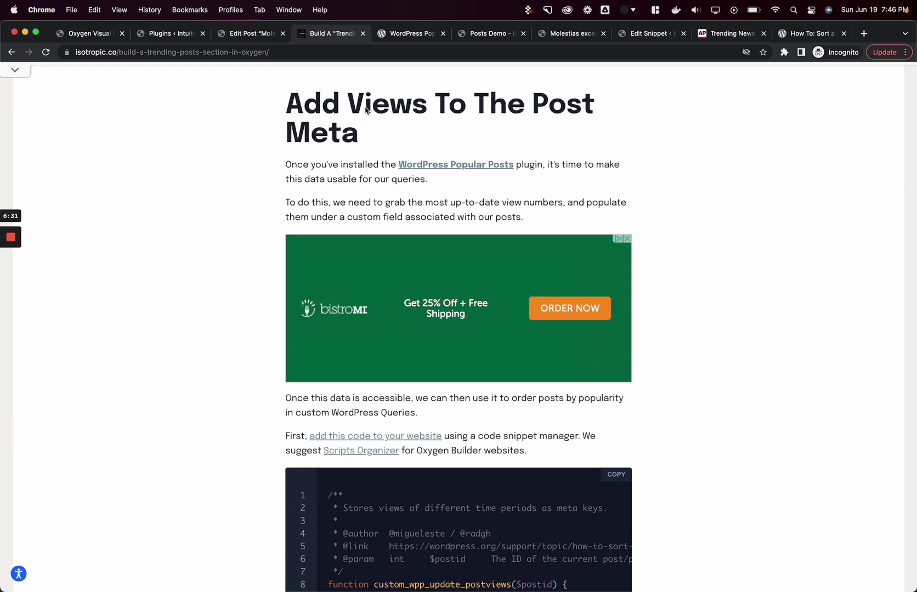
scroll(401, 250, down, 2)
click(612, 361)
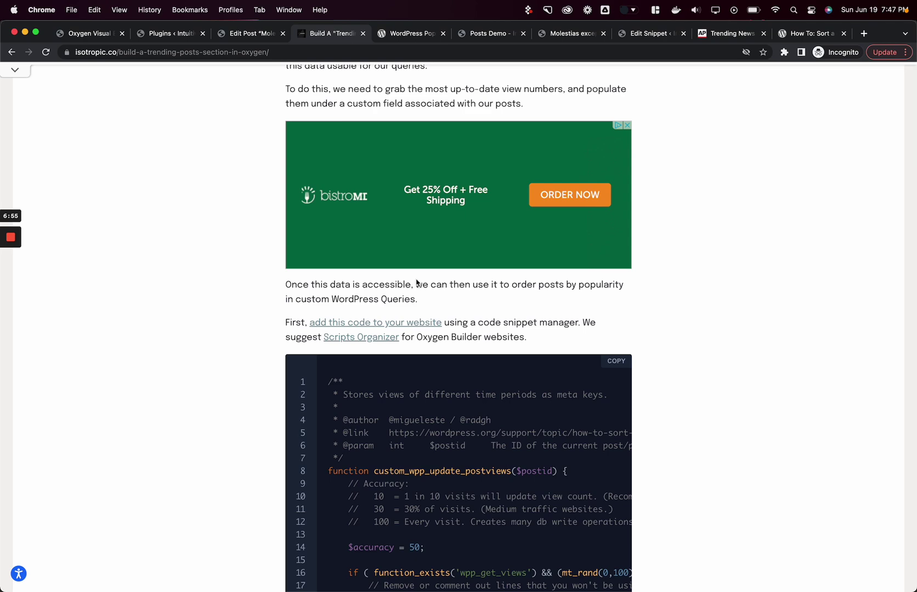
click(611, 362)
scroll(611, 362, down, 4)
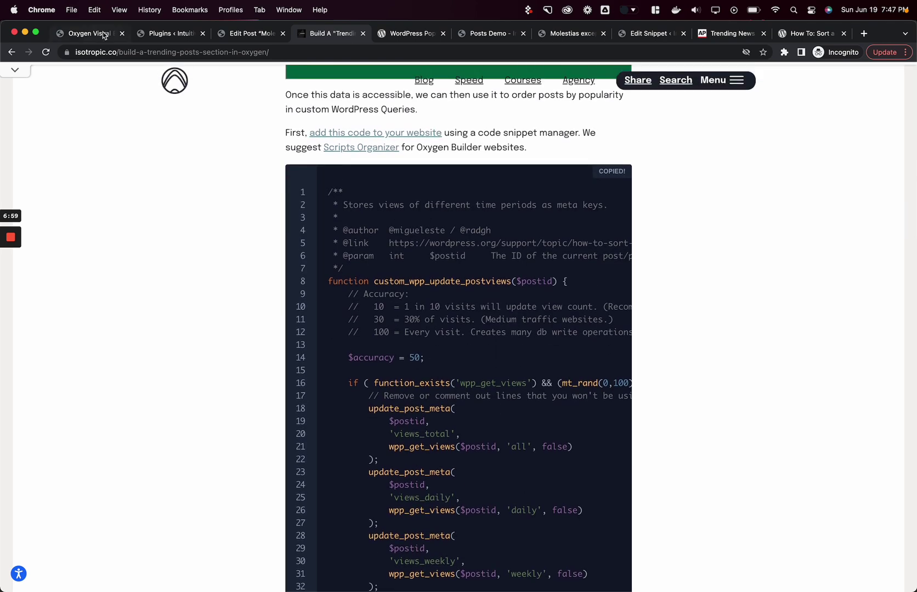
click(184, 36)
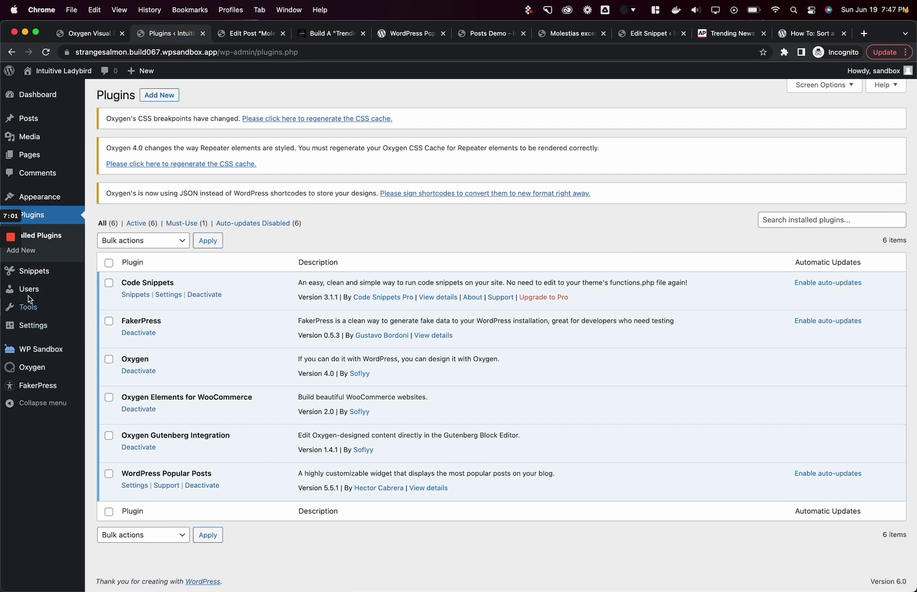
click(27, 269)
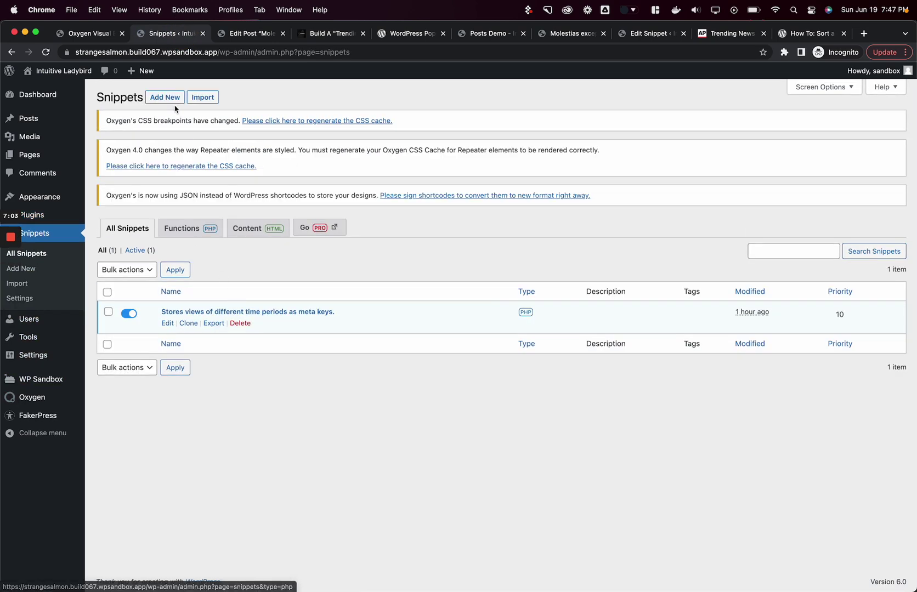
click(213, 311)
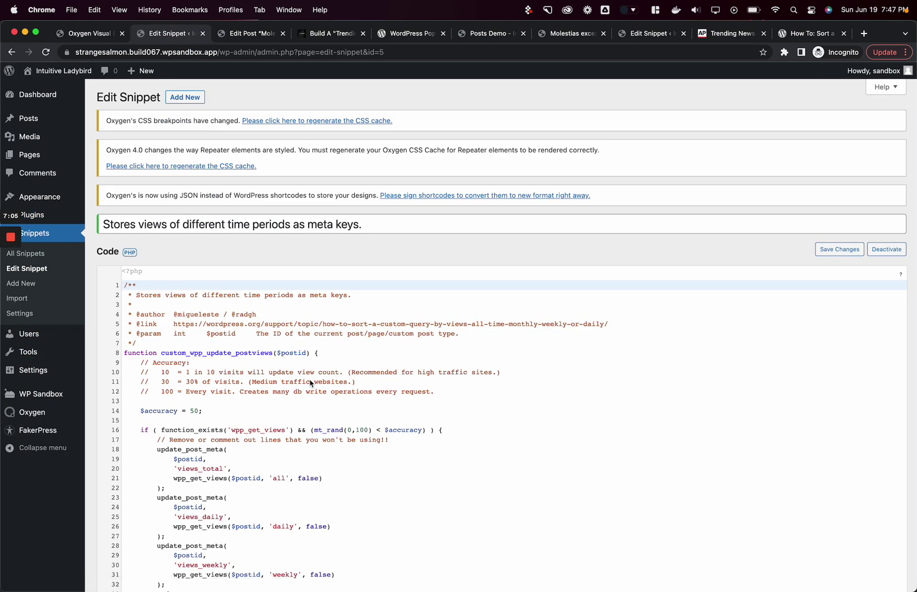
scroll(507, 388, down, 3)
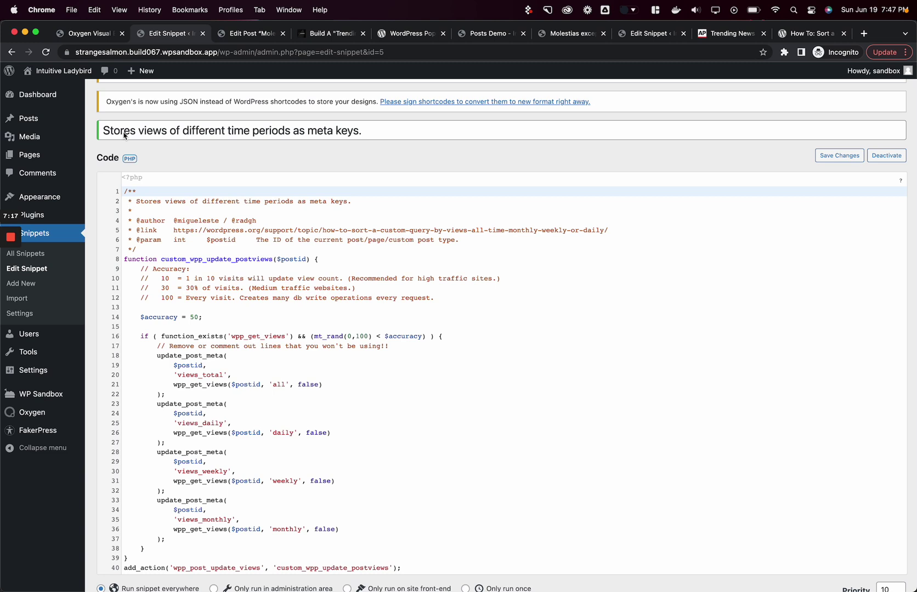
drag(173, 230, 612, 231)
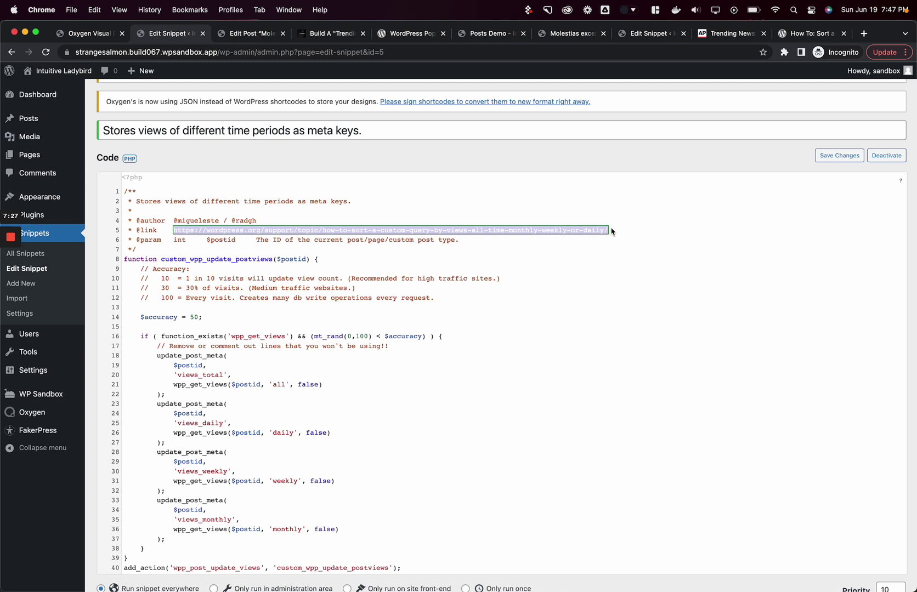
scroll(611, 231, down, 1)
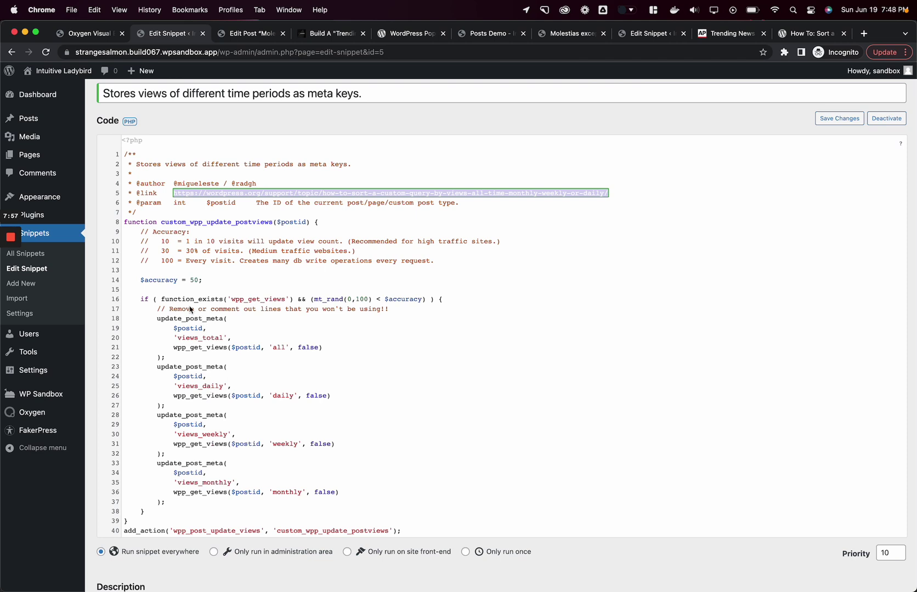
Open the All Posts list in a new tab and switch to it.
right_click(45, 124)
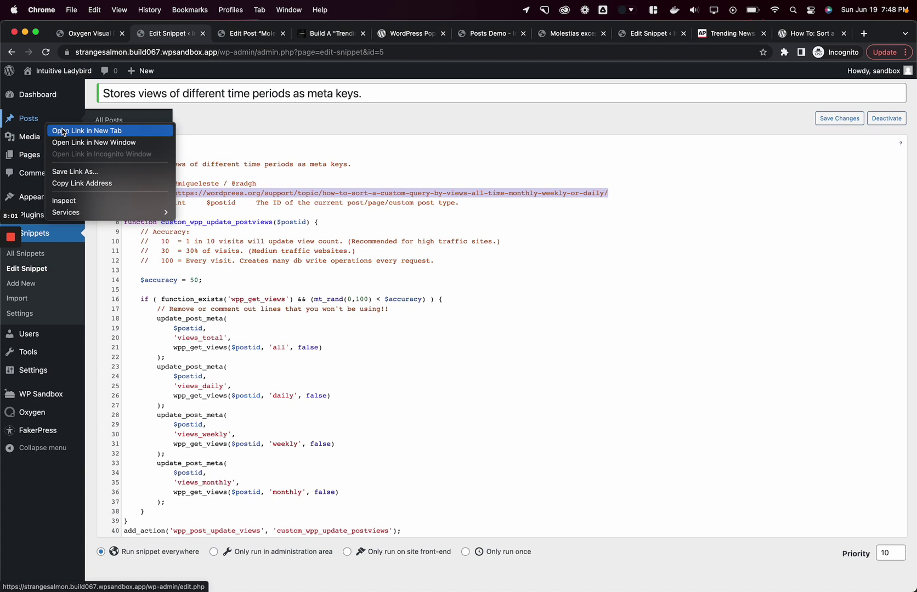
click(63, 131)
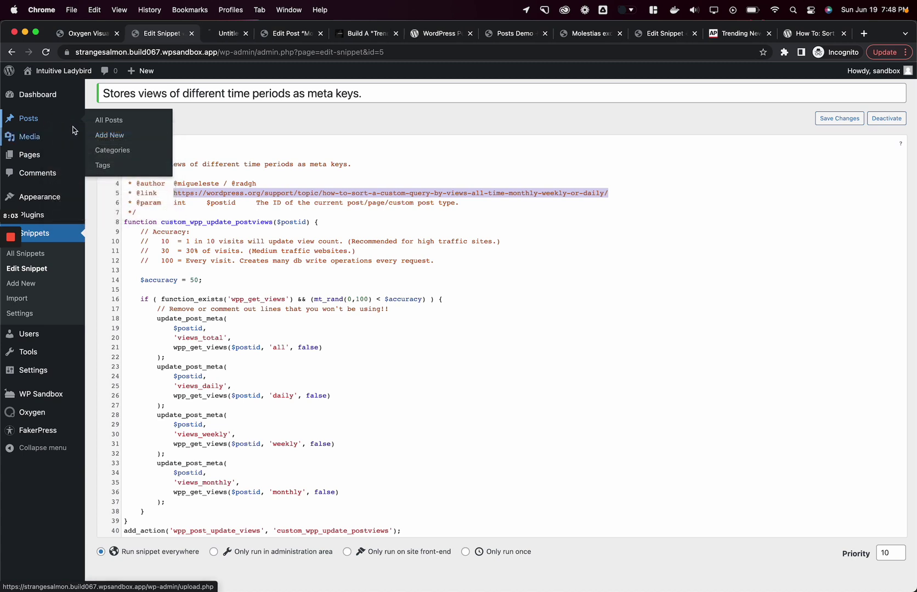
click(237, 40)
scroll(248, 234, down, 4)
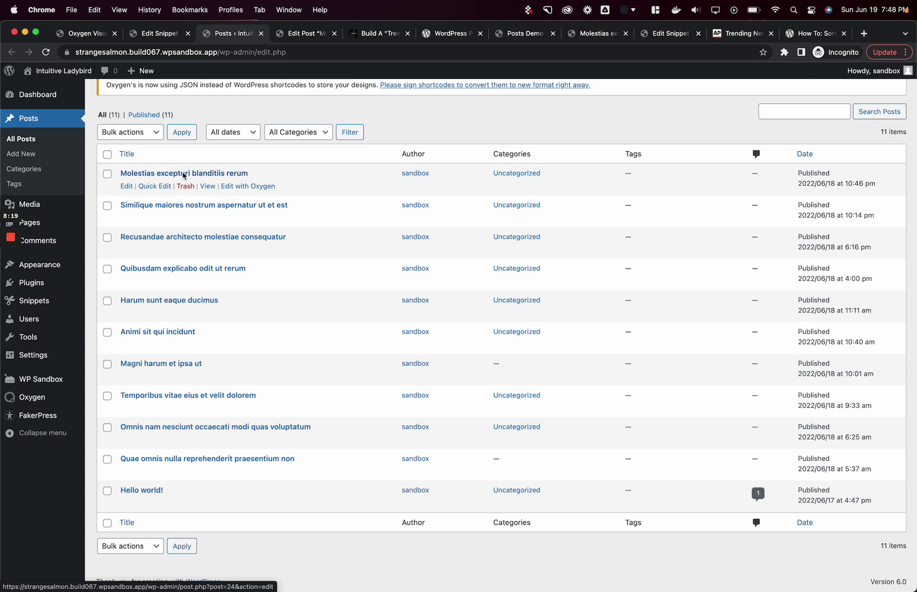
Open 'Molestias excepturi blanditiis rerum' in the editor and enable the Custom Fields panel in preferences.
click(184, 174)
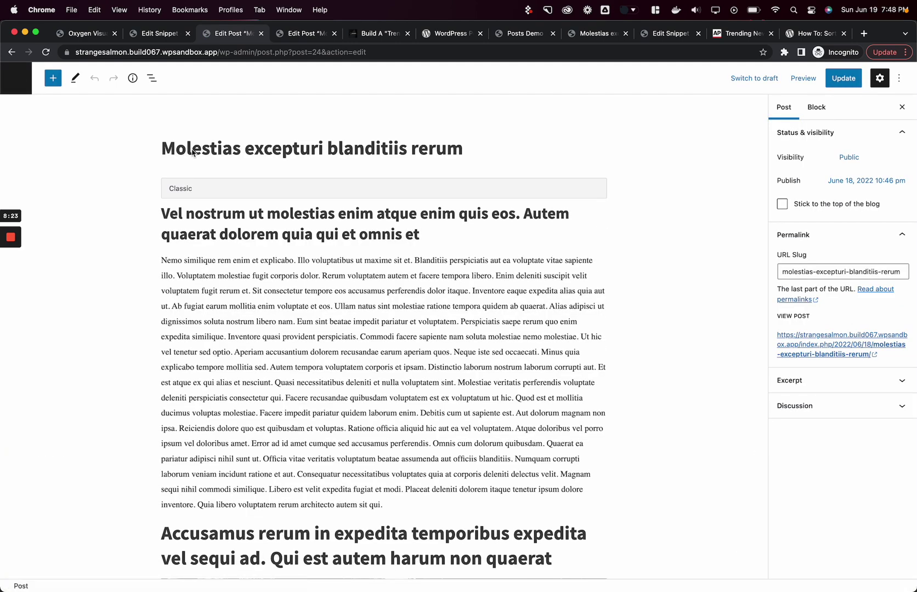
scroll(242, 262, down, 5)
scroll(242, 262, down, 10)
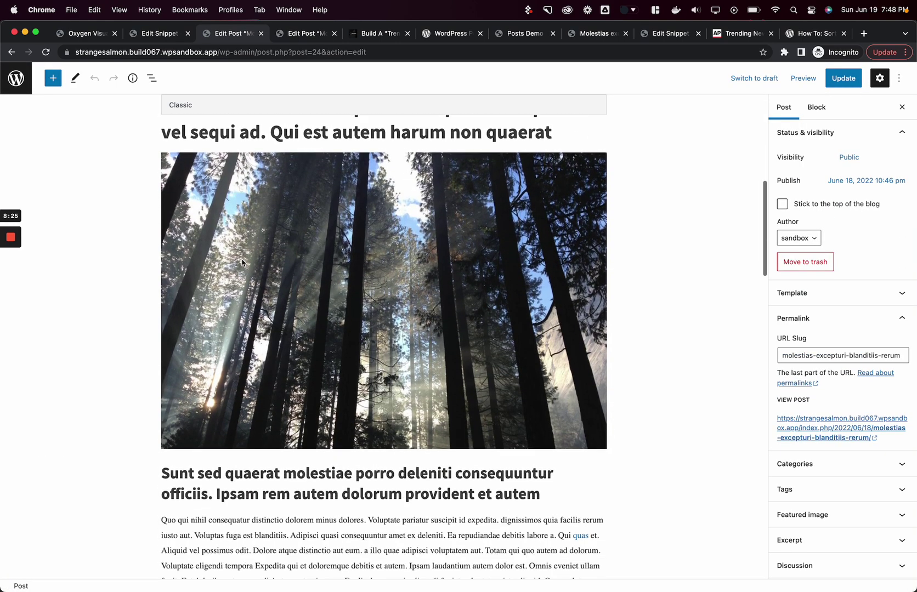
scroll(242, 262, down, 7)
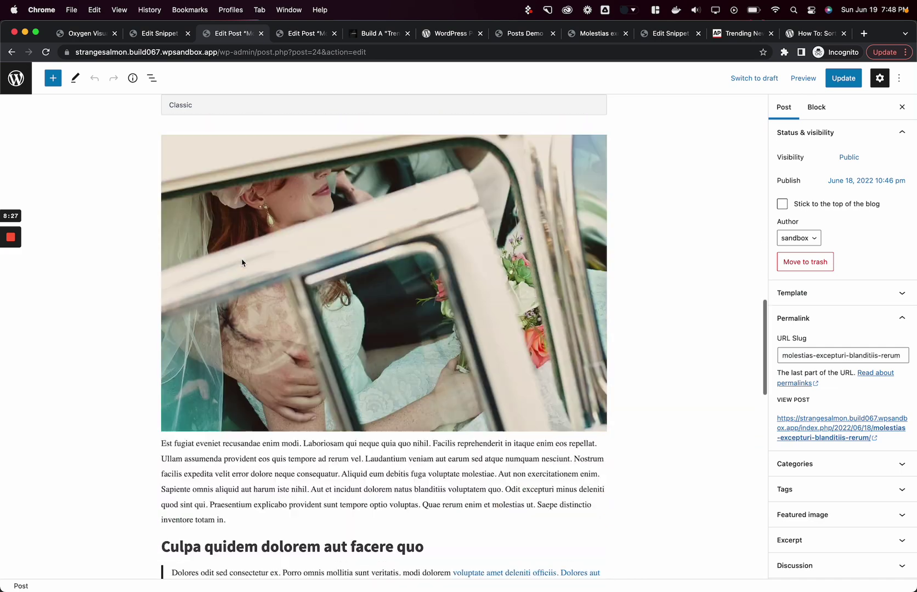
click(879, 78)
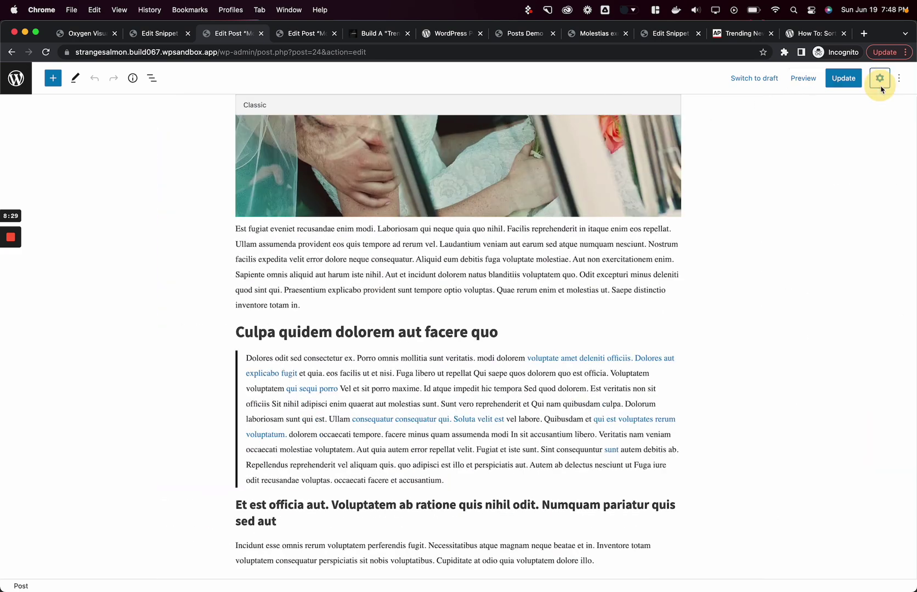
click(880, 78)
click(899, 78)
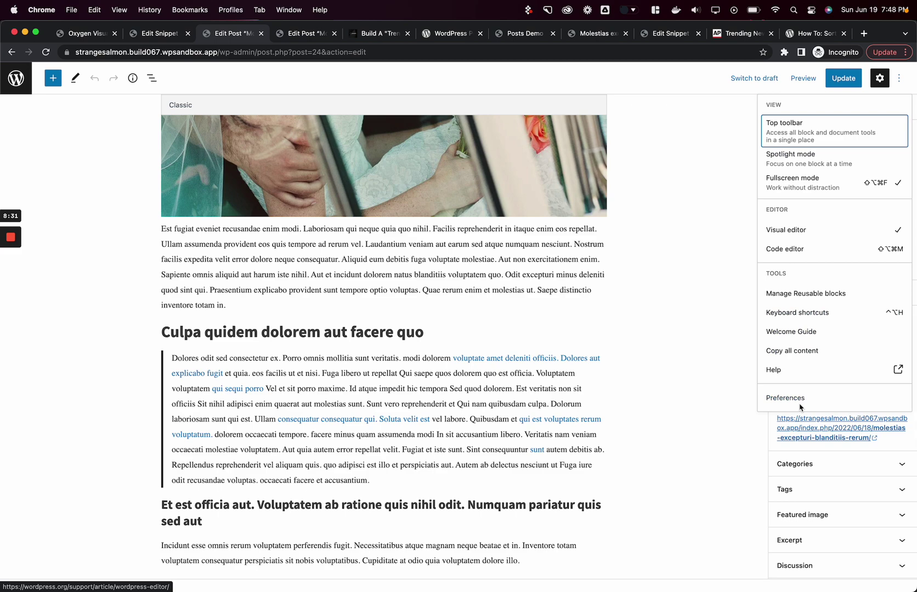
click(785, 398)
click(294, 248)
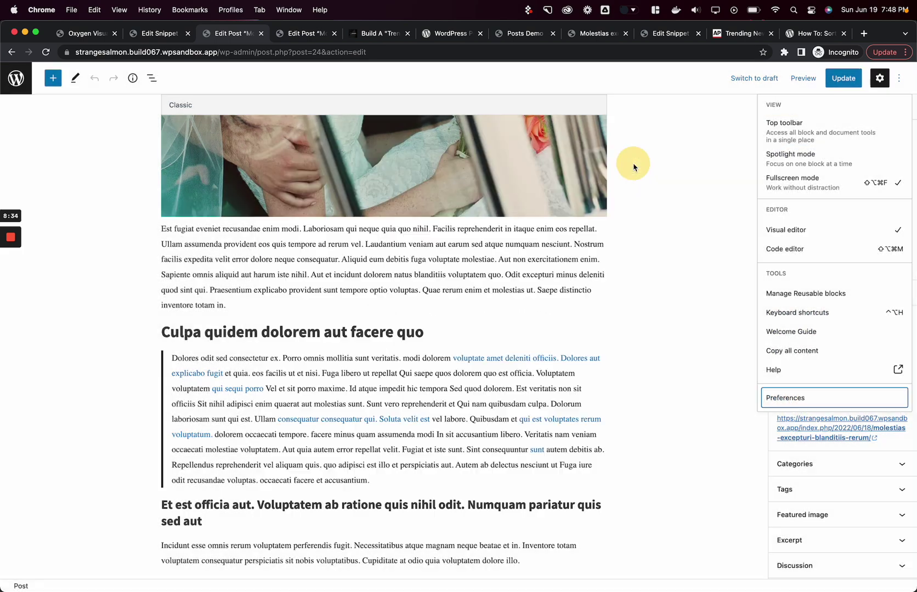
click(635, 159)
Check the views_daily, views_weekly, views_monthly and views_total custom fields, each reading 14.
scroll(564, 373, down, 15)
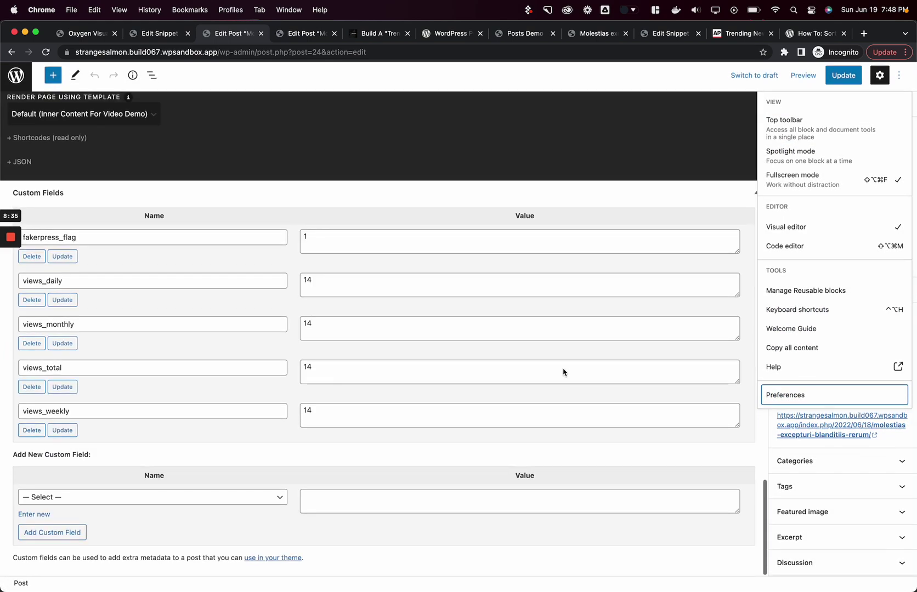
double_click(59, 416)
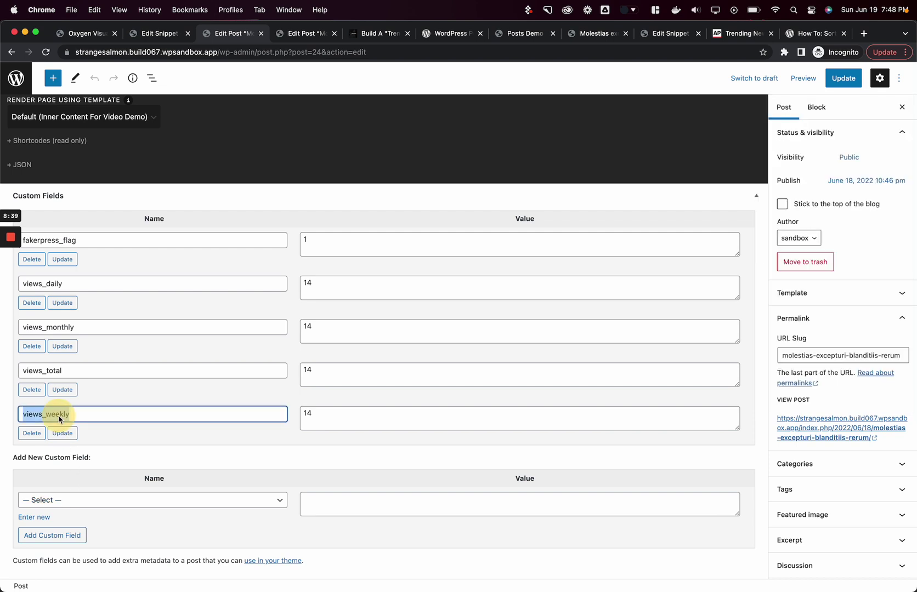
double_click(56, 372)
double_click(54, 328)
click(50, 286)
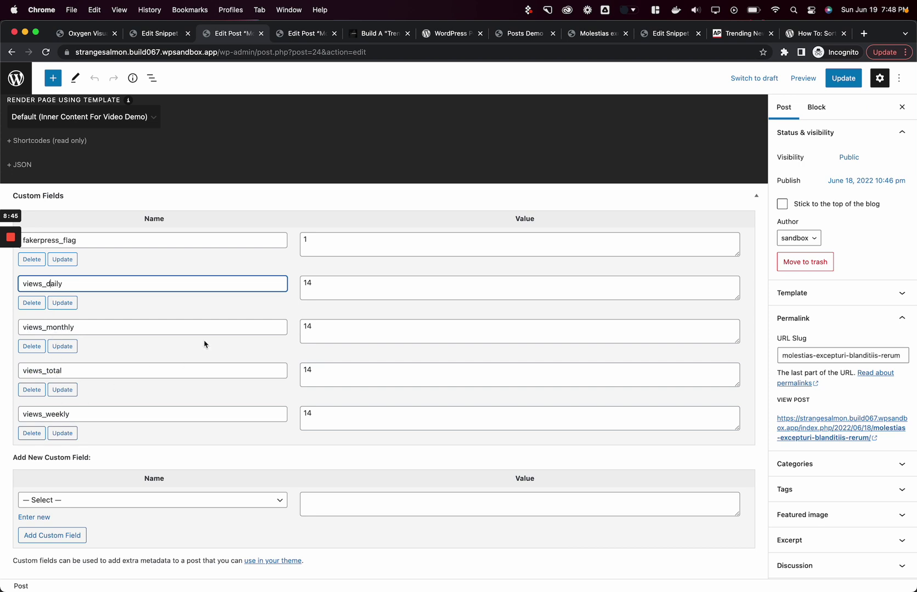
Open the post's live page, reload it to count a view, and refresh the editor's view counts.
click(804, 425)
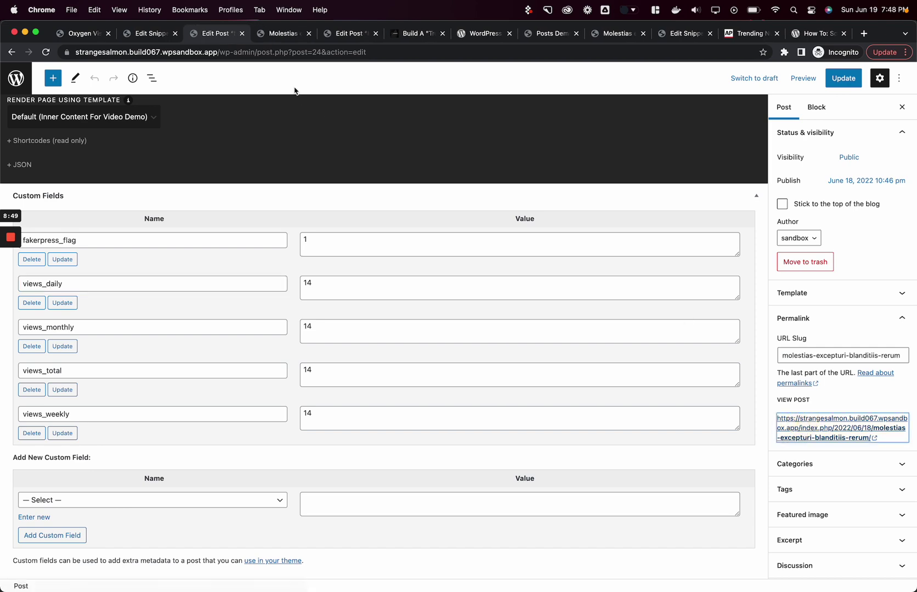
click(280, 34)
click(269, 54)
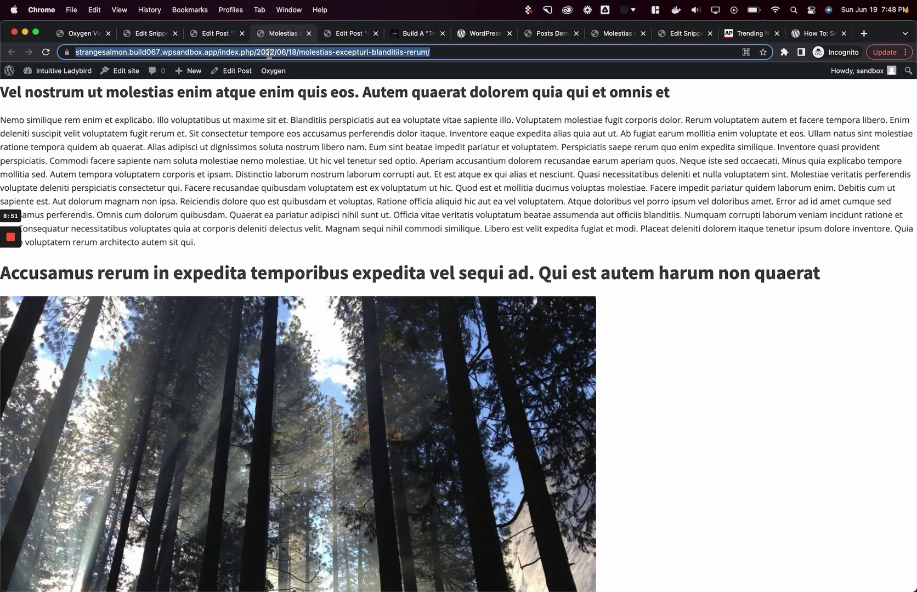
key(Return)
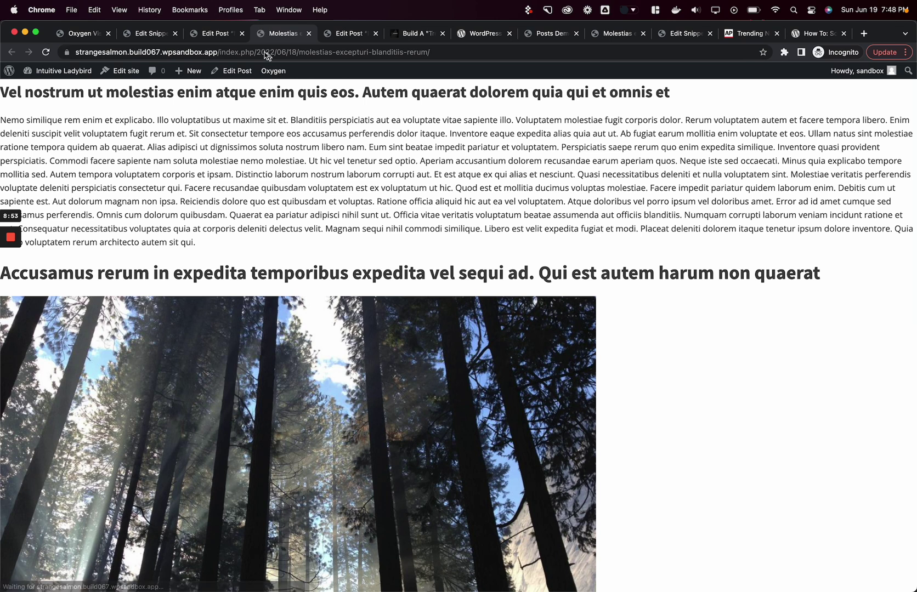
click(203, 33)
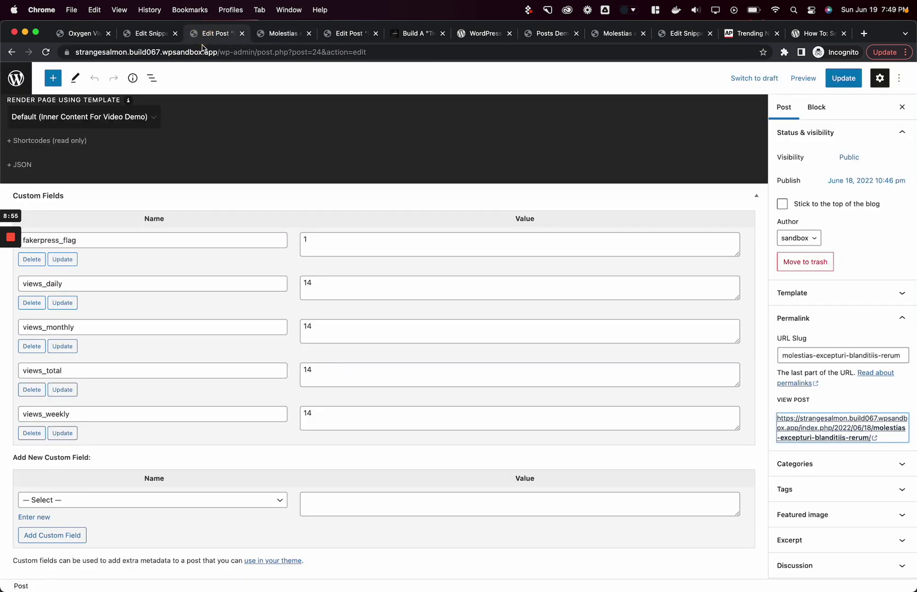
click(203, 52)
key(Return)
scroll(238, 236, down, 15)
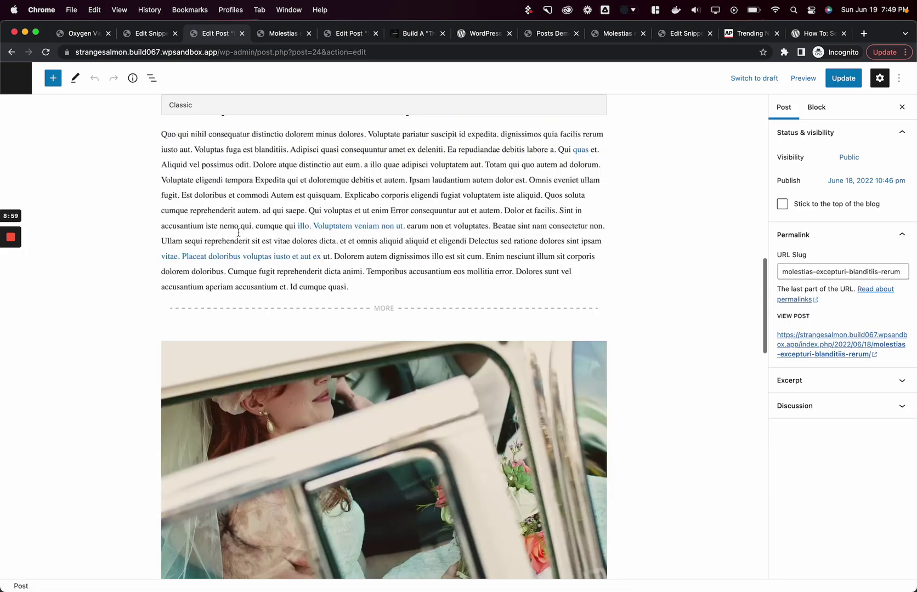
scroll(238, 236, down, 5)
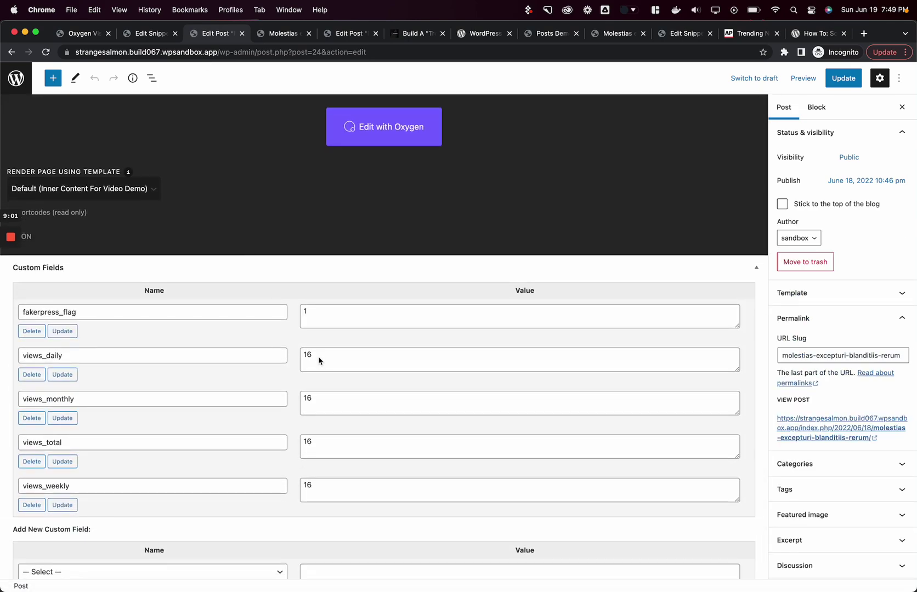
Reload the live post twice more, refreshing the editor until the view fields read 19.
click(283, 33)
key(super+l)
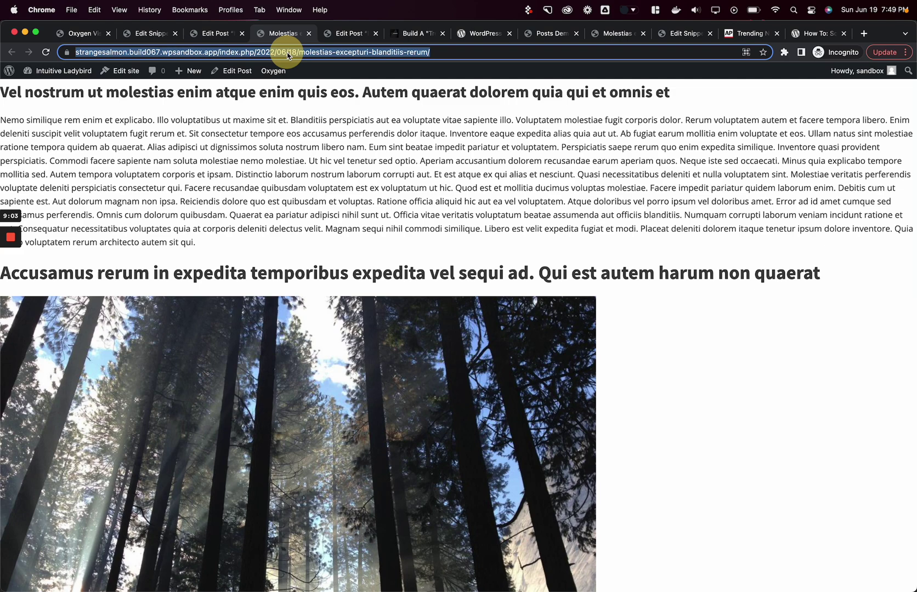
key(Return)
click(199, 33)
key(super+r)
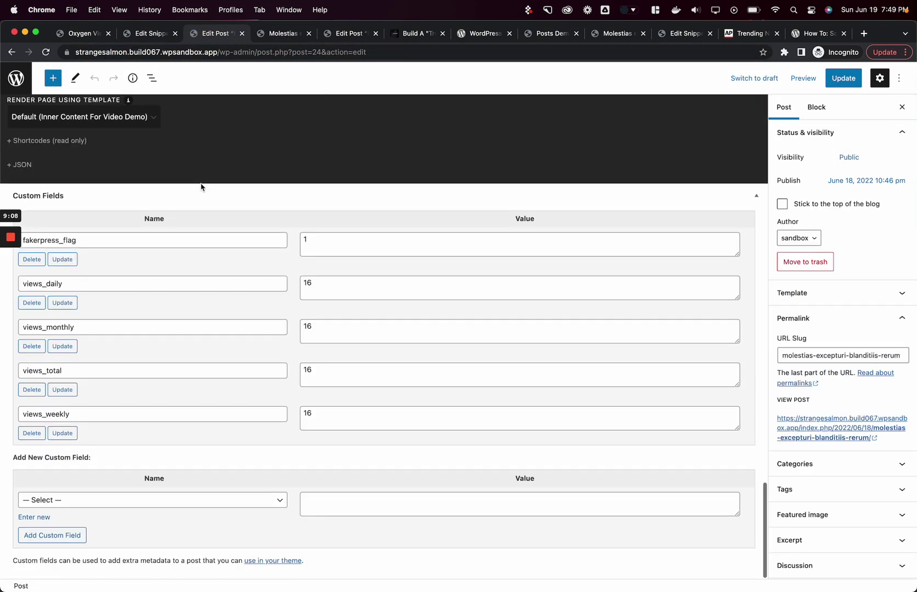
click(278, 34)
click(279, 50)
key(Return)
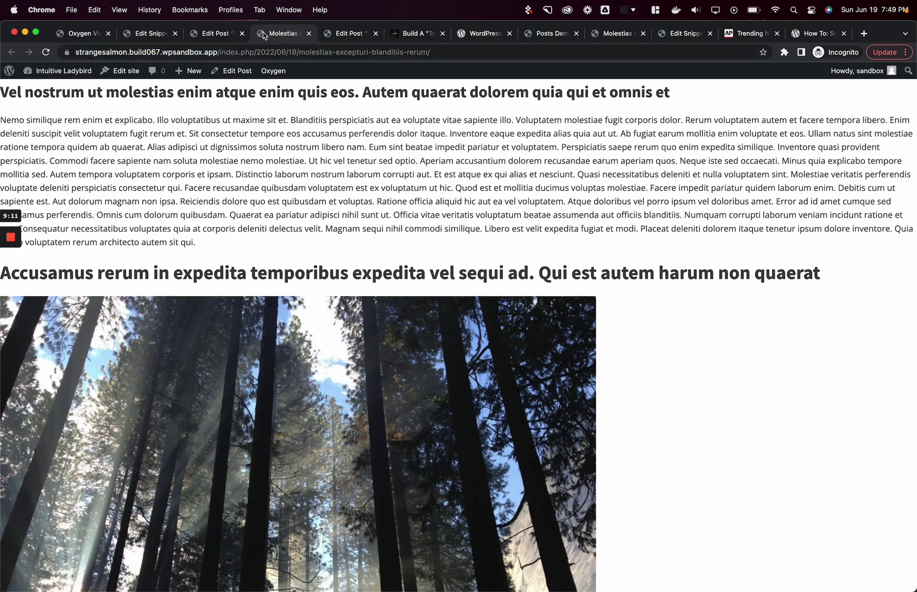
click(226, 34)
click(227, 52)
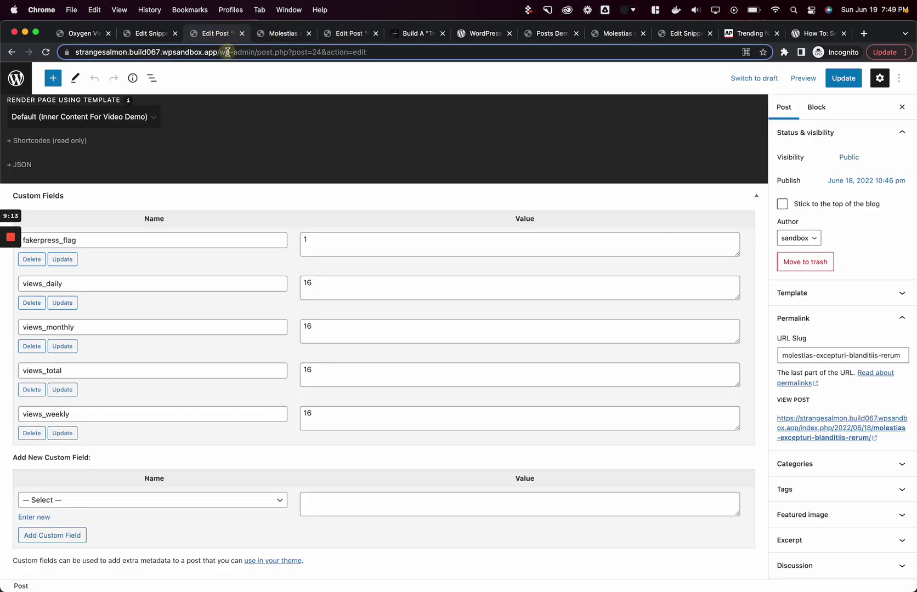
key(Return)
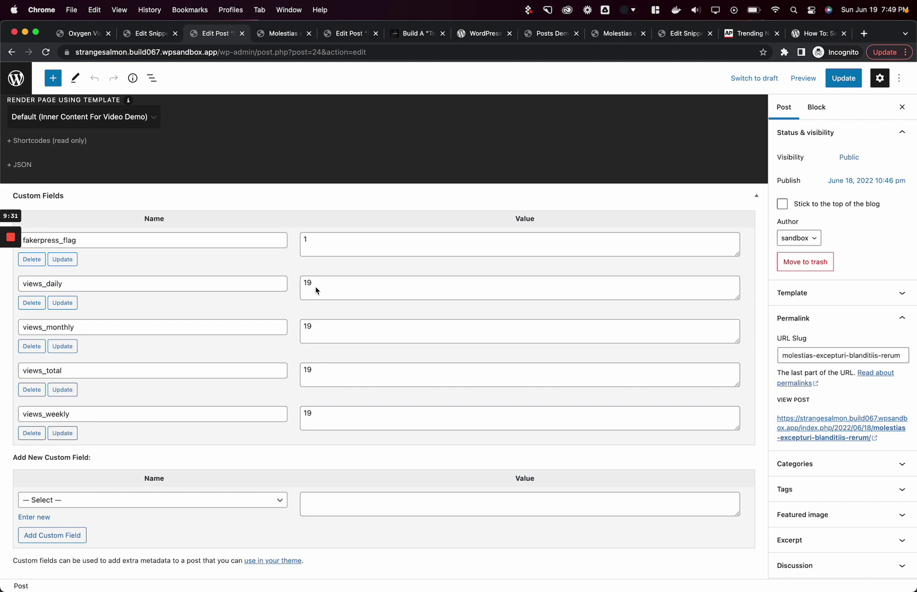
Scroll through AP's Trending News articles for reference, then go back to the post editor.
click(749, 34)
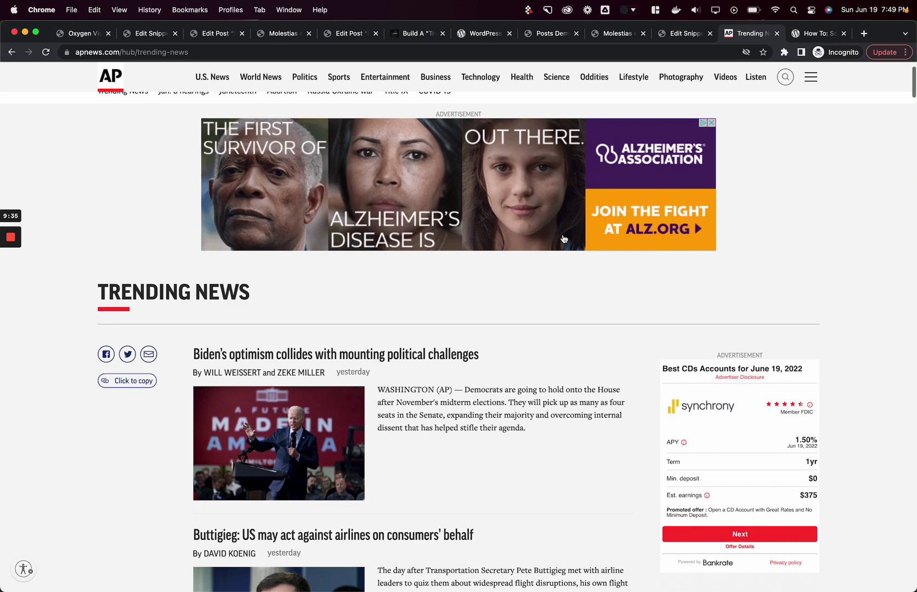
scroll(391, 341, down, 3)
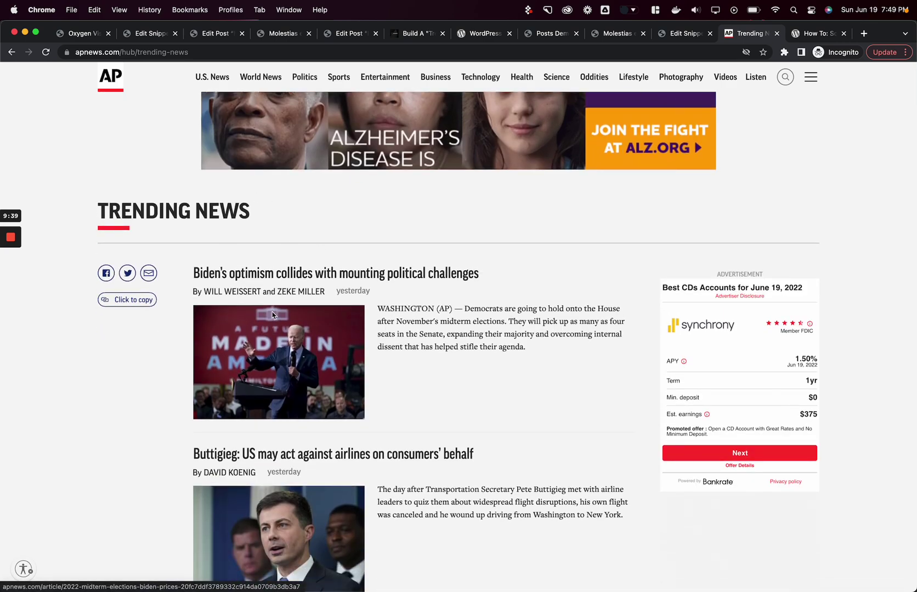
scroll(272, 315, down, 20)
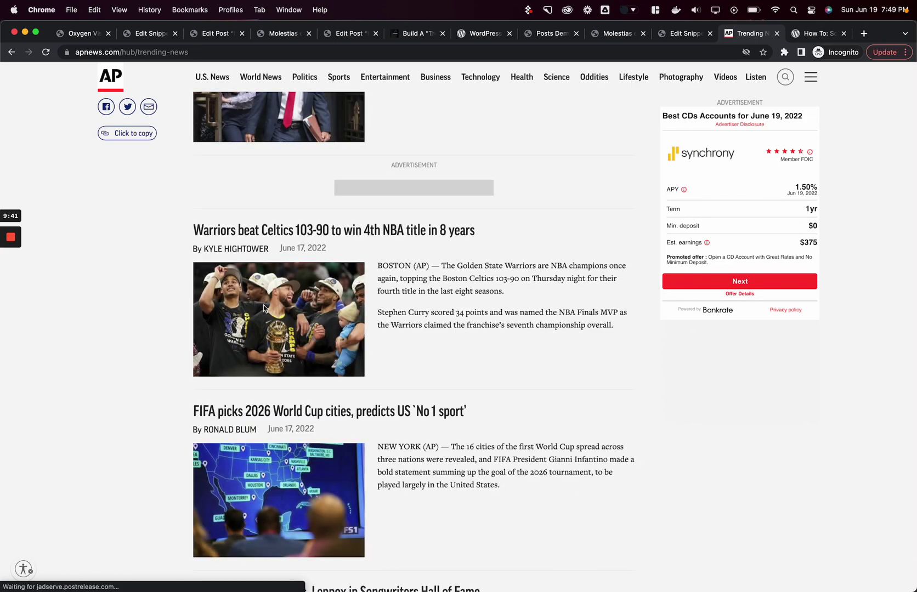
scroll(272, 237, up, 20)
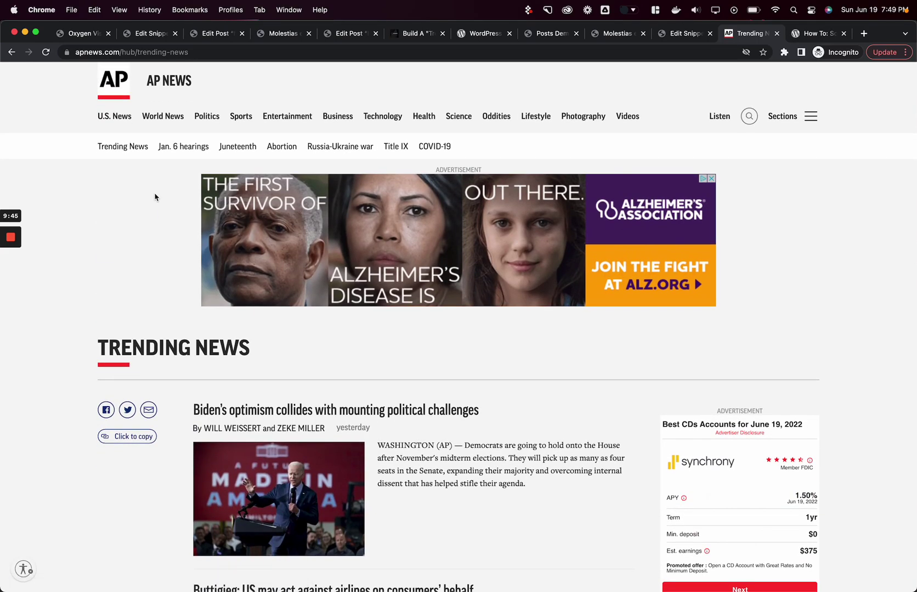
click(354, 34)
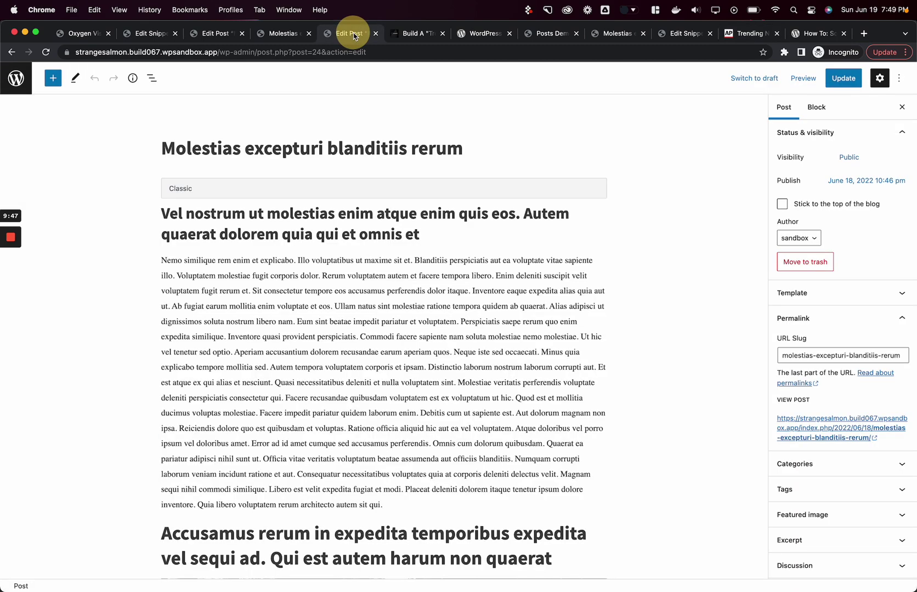
Check that the post's custom fields read 19, then switch to the Oxygen builder's Posts Demo page.
click(295, 35)
click(223, 35)
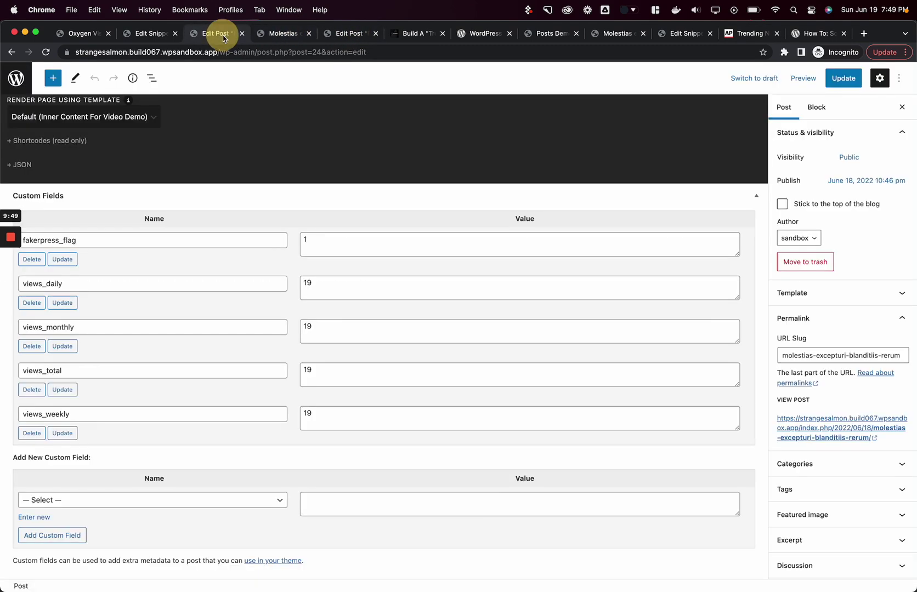
click(85, 34)
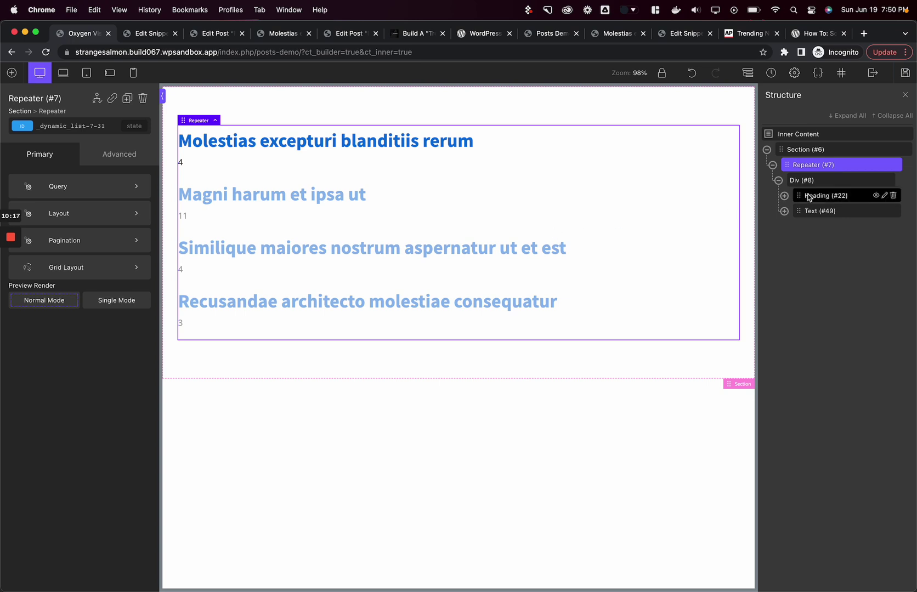
Select the repeater's view-count Text element and edit it to select its views_total shortcode.
drag(809, 195, 557, 165)
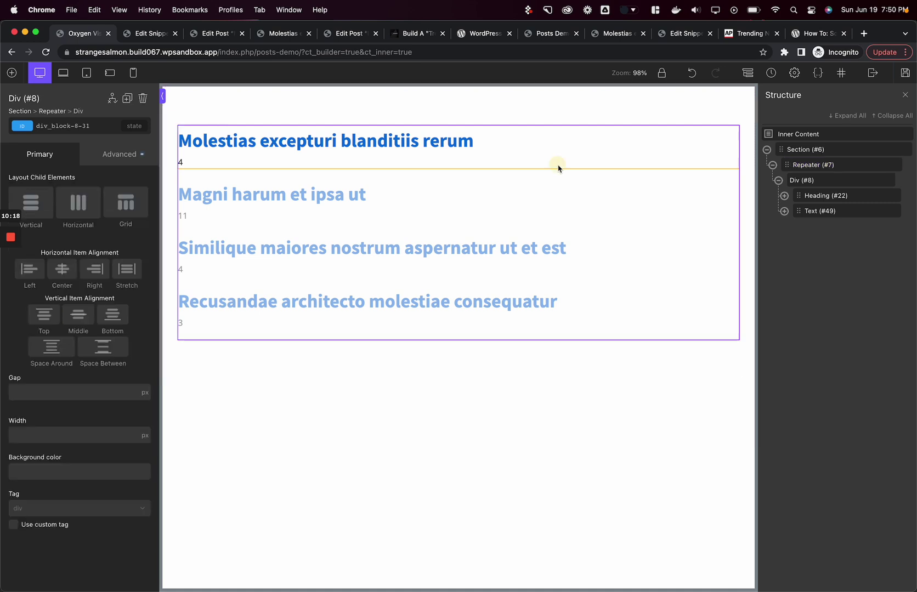
click(404, 137)
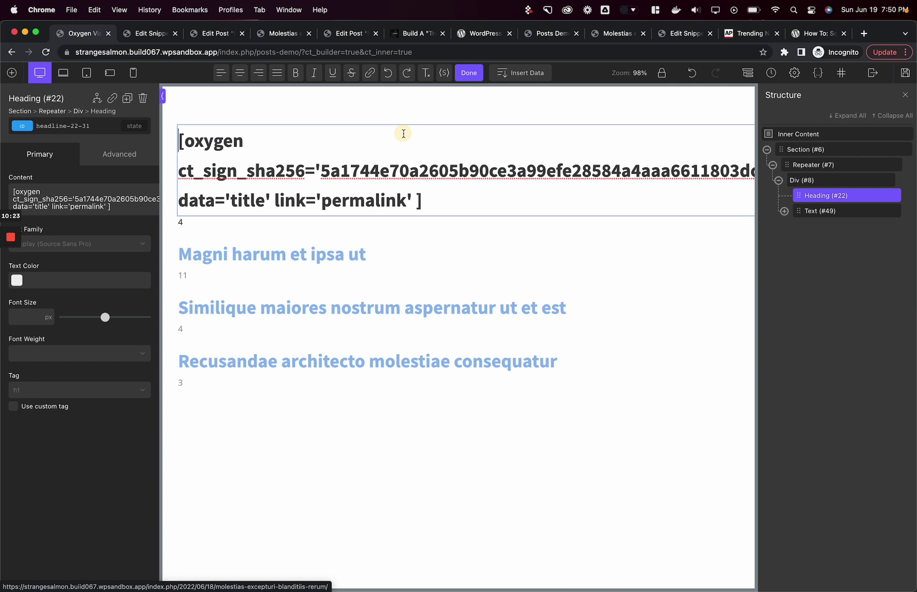
click(393, 277)
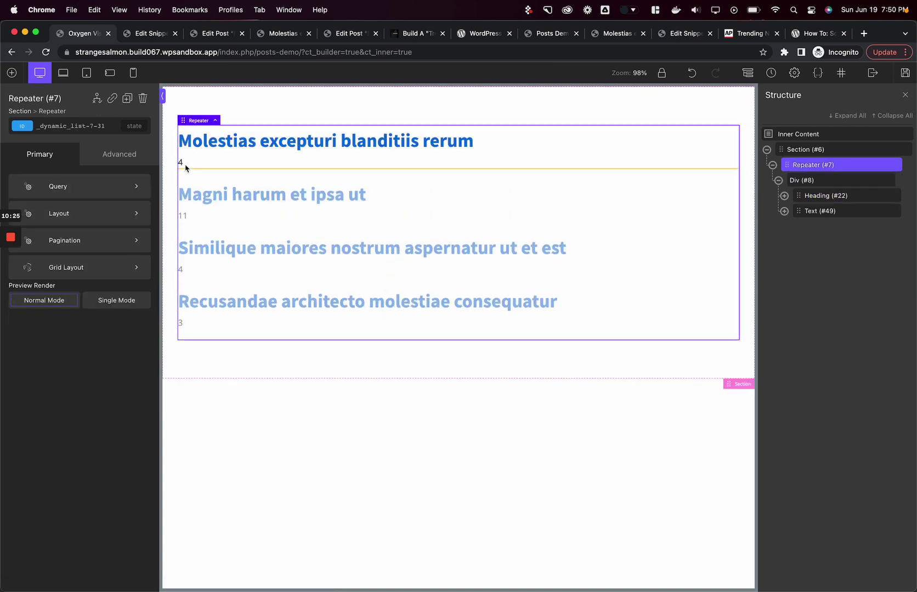
click(811, 211)
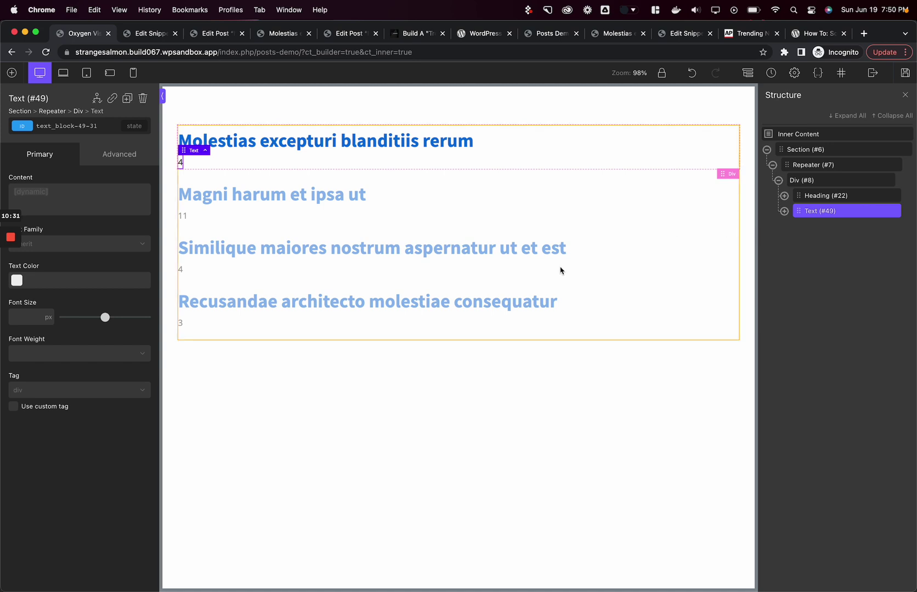
double_click(180, 162)
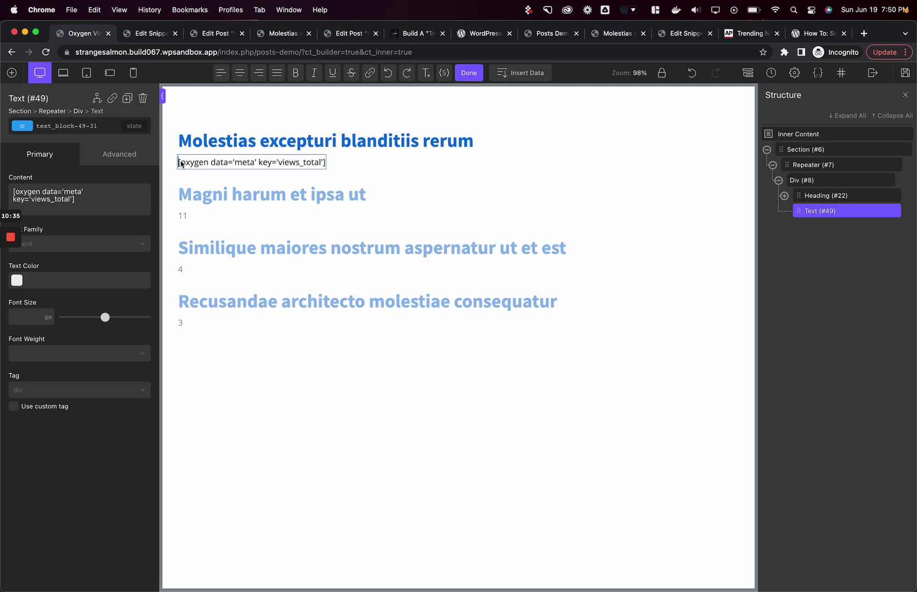
triple_click(181, 163)
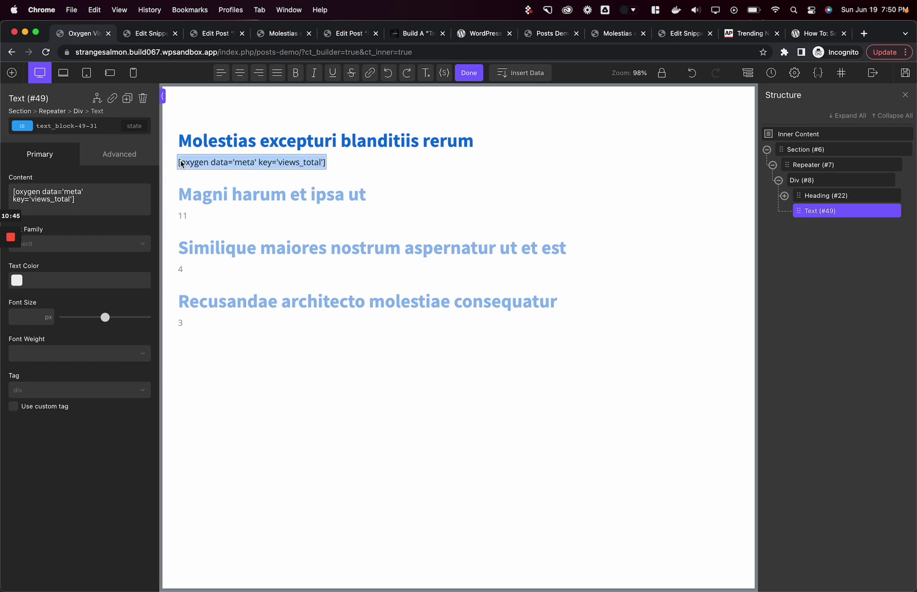
Replace the shortcode with a Custom Field/Meta dynamic insertion keyed to views_total.
click(502, 76)
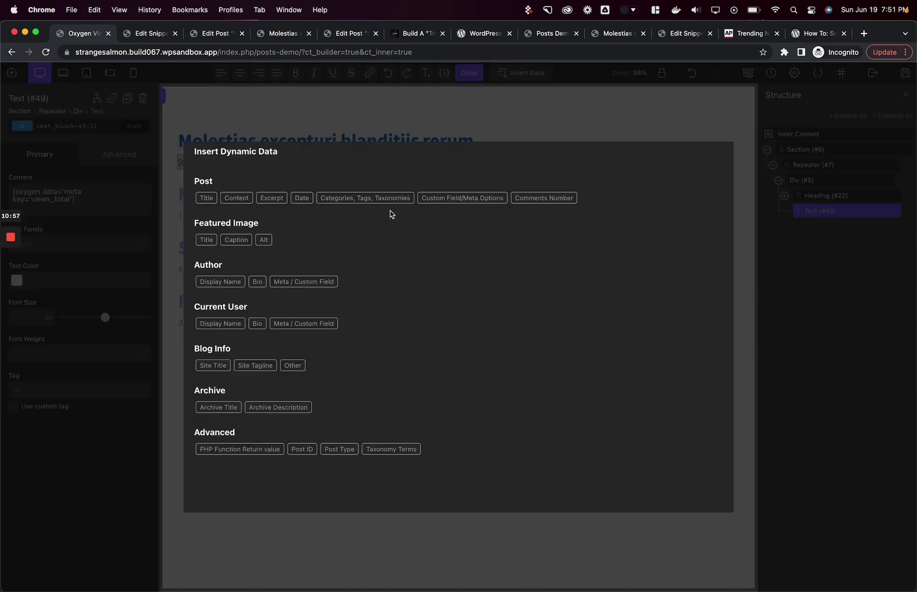
click(433, 201)
click(344, 203)
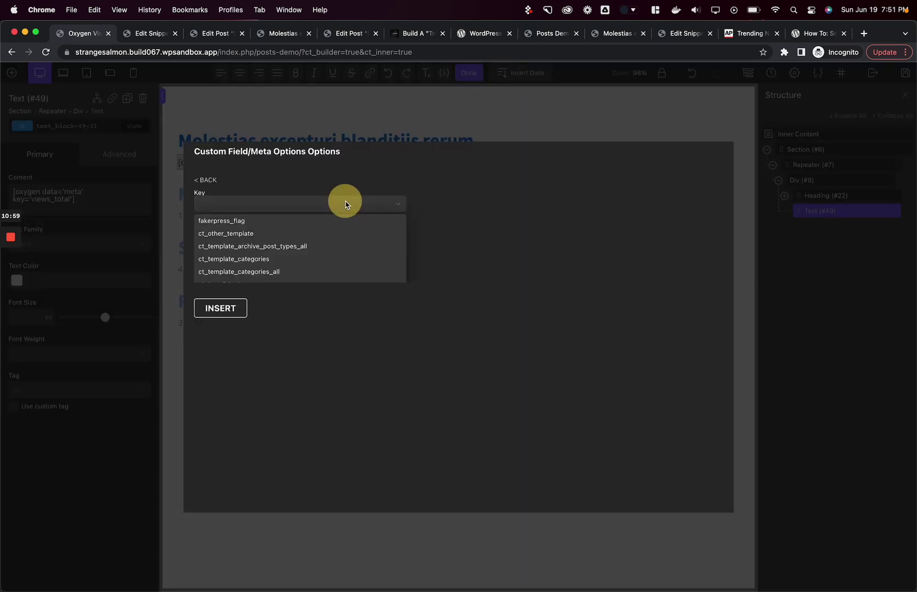
scroll(336, 262, down, 5)
scroll(336, 262, down, 4)
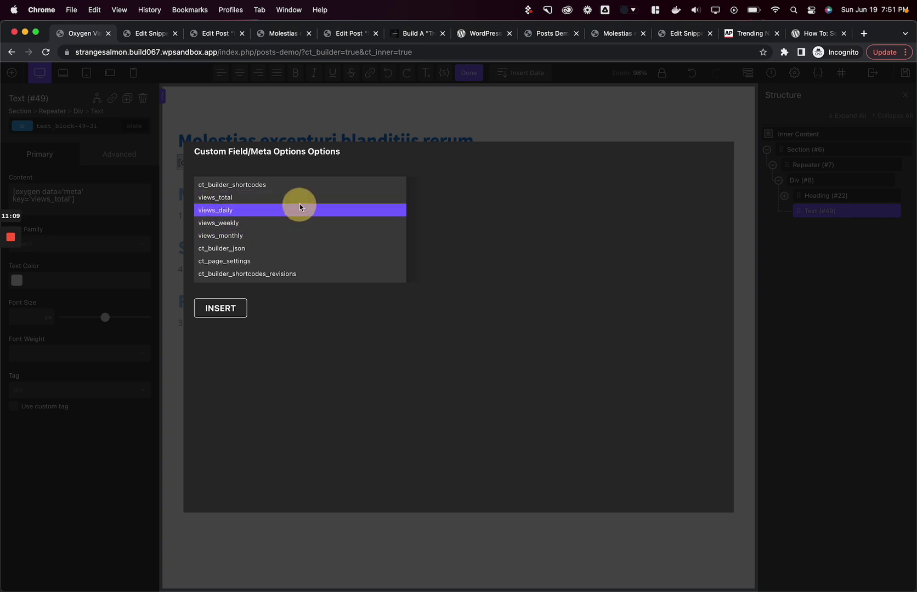
click(301, 199)
click(300, 204)
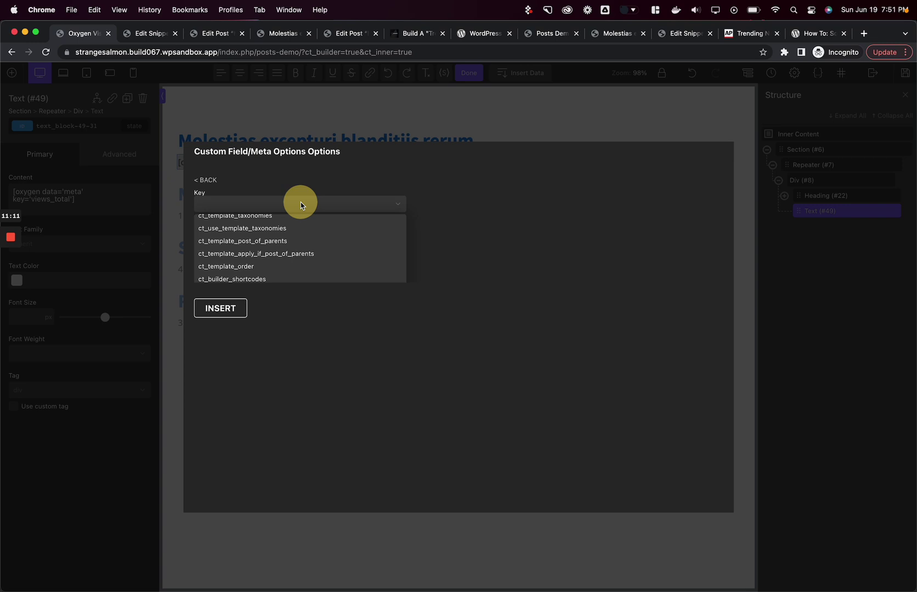
scroll(255, 263, down, 5)
scroll(241, 211, up, 3)
click(237, 204)
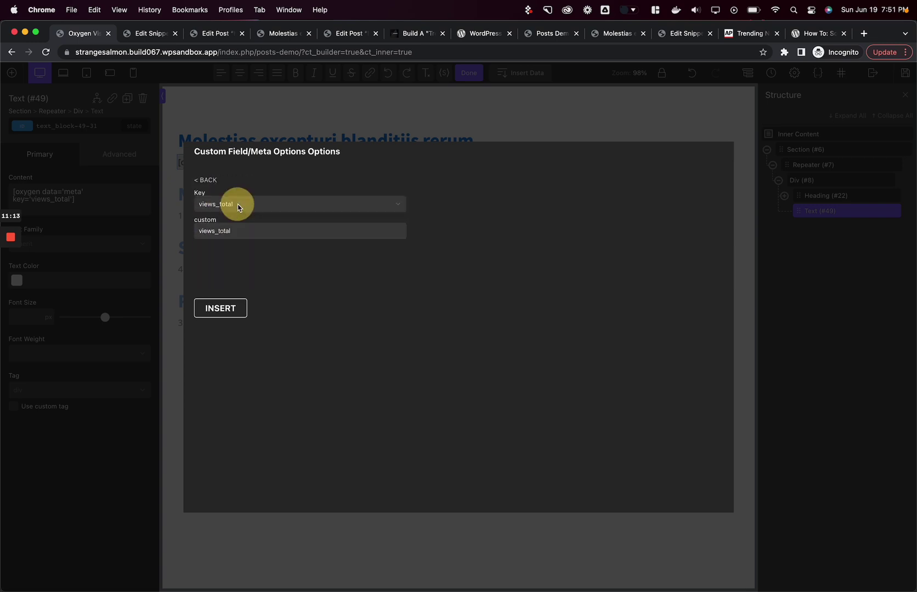
click(221, 312)
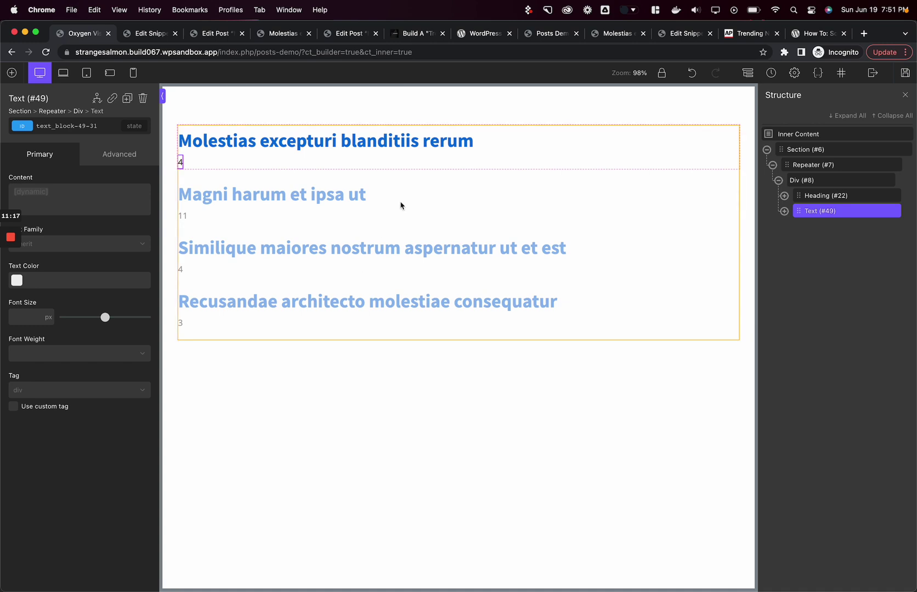
Open Repeater #7's Advanced Query, showing meta_key views_daily ordered by meta_value_num.
click(543, 156)
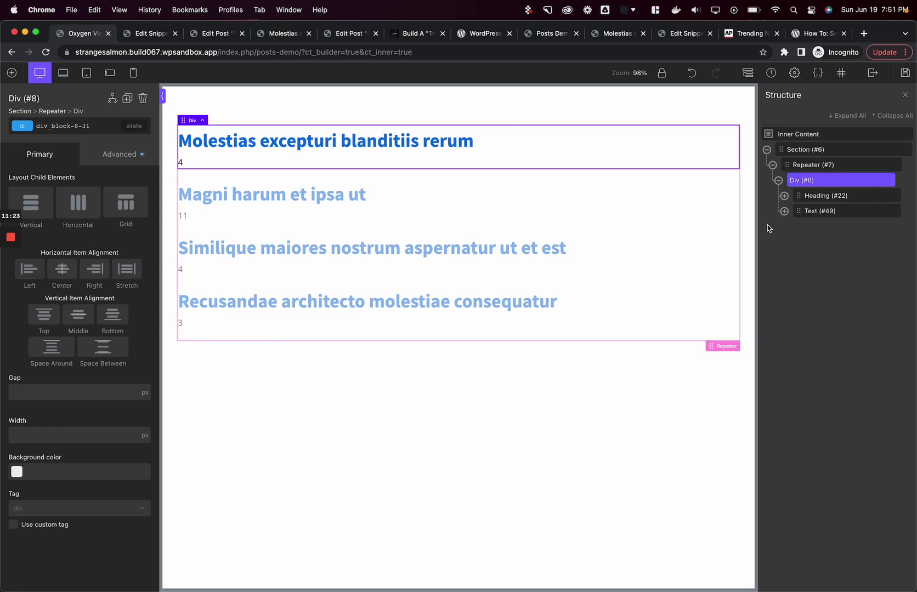
click(809, 165)
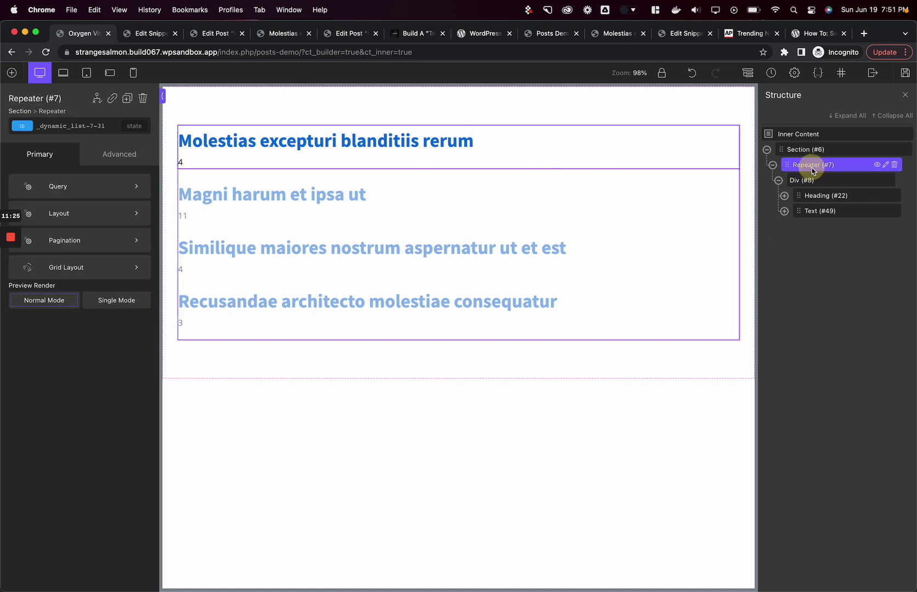
click(100, 187)
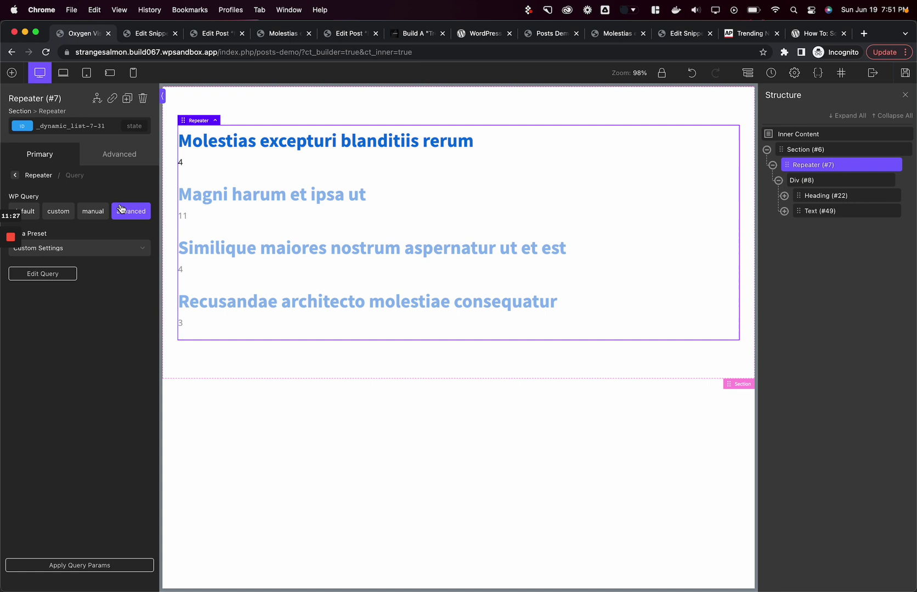
click(57, 273)
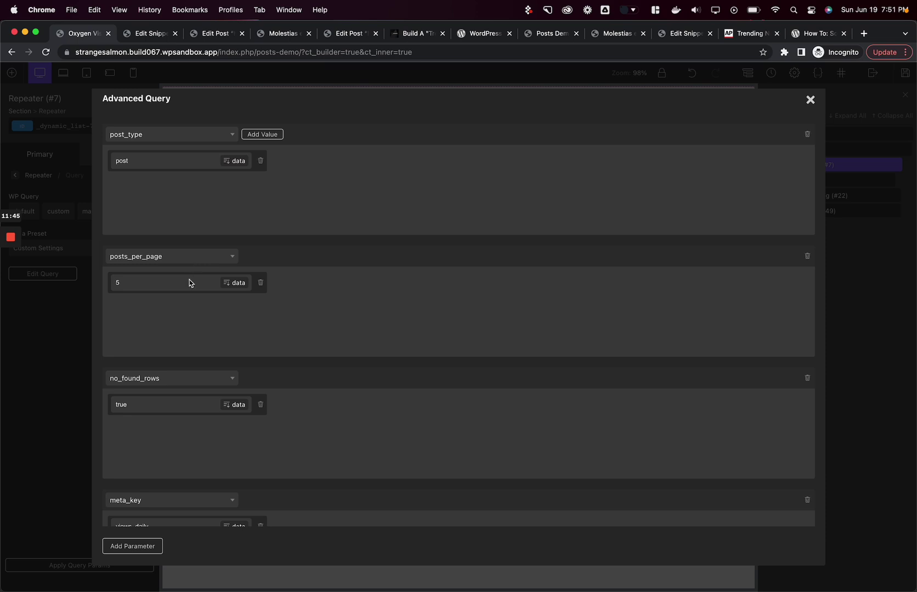
scroll(401, 377, down, 2)
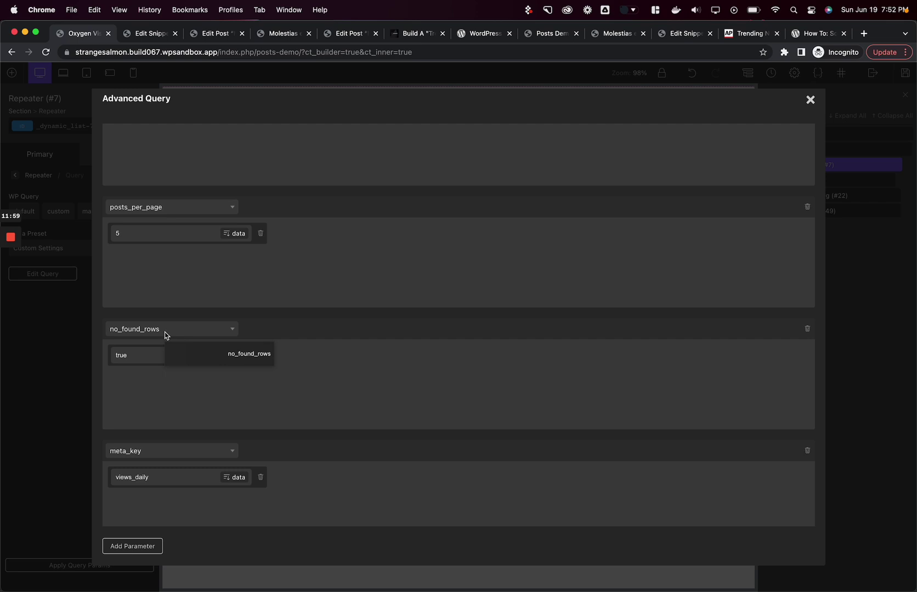
scroll(416, 408, down, 6)
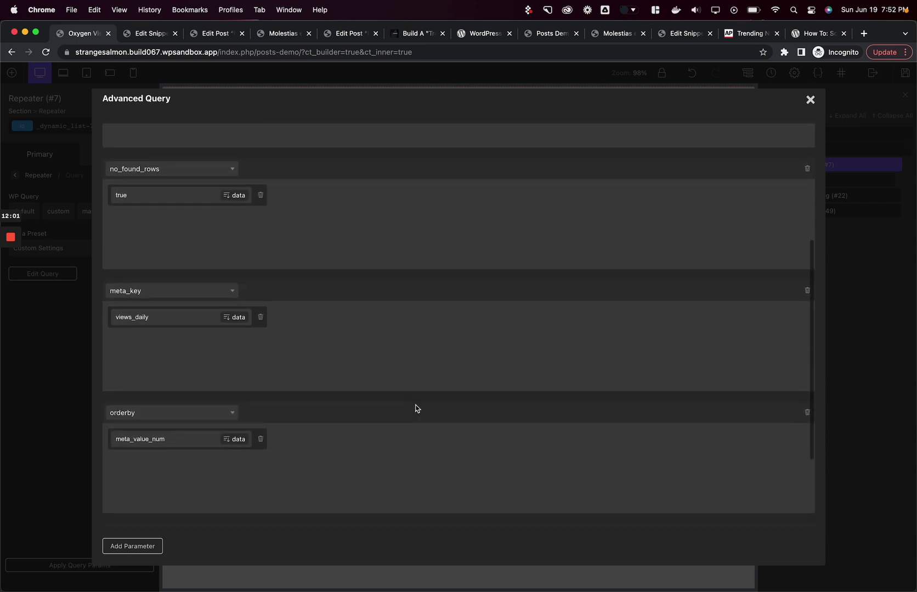
scroll(416, 408, down, 3)
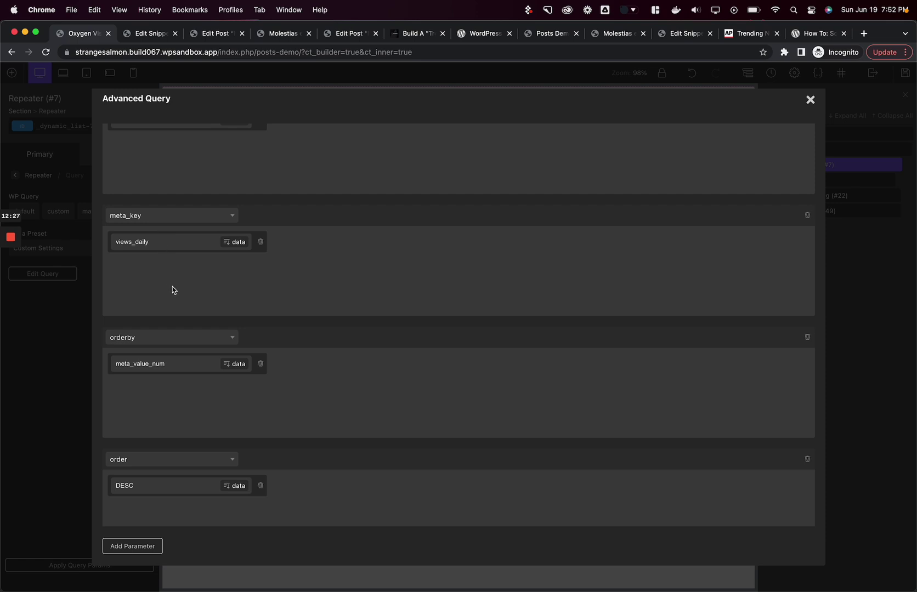
scroll(164, 289, down, 1)
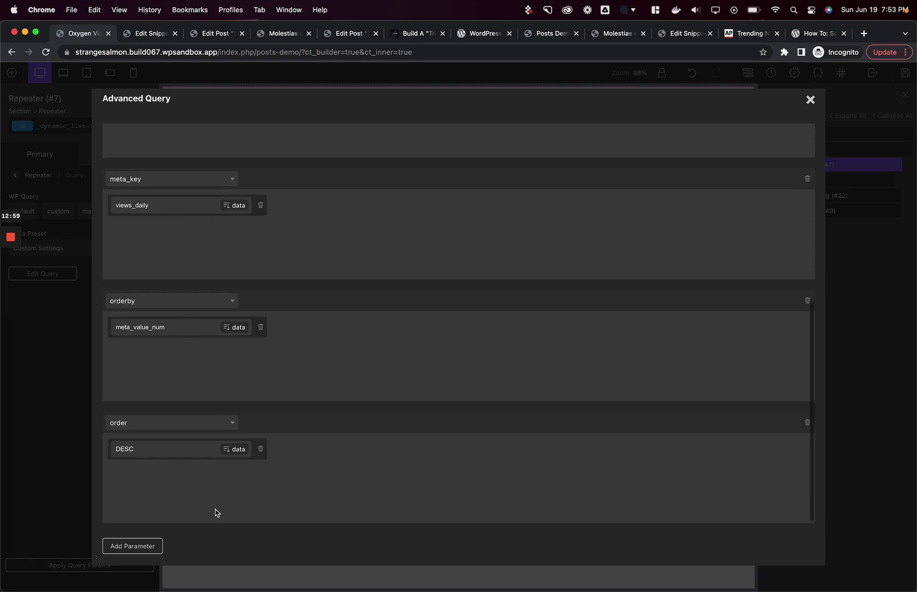
scroll(217, 514, down, 1)
scroll(227, 453, up, 5)
scroll(254, 463, down, 5)
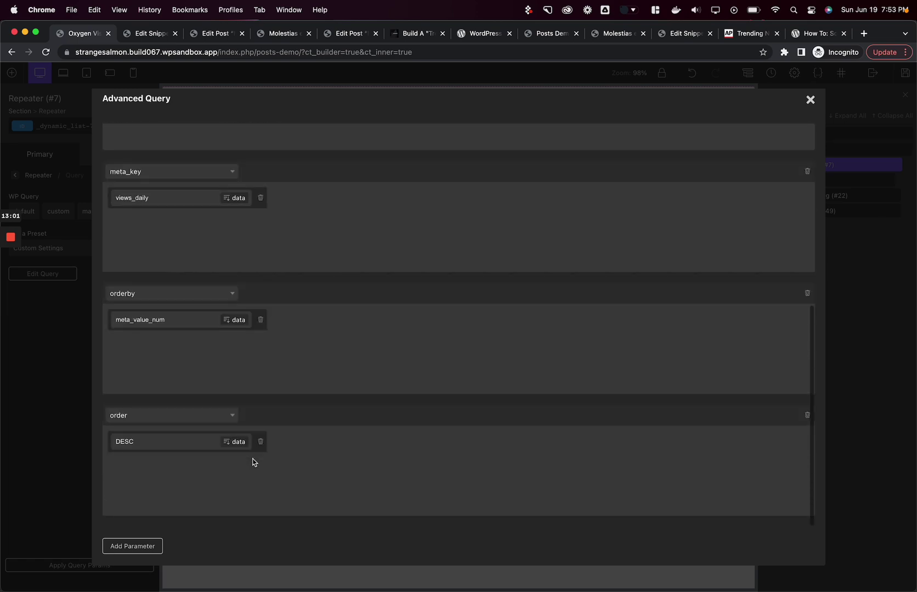
scroll(253, 462, up, 5)
scroll(254, 462, down, 5)
scroll(254, 462, up, 5)
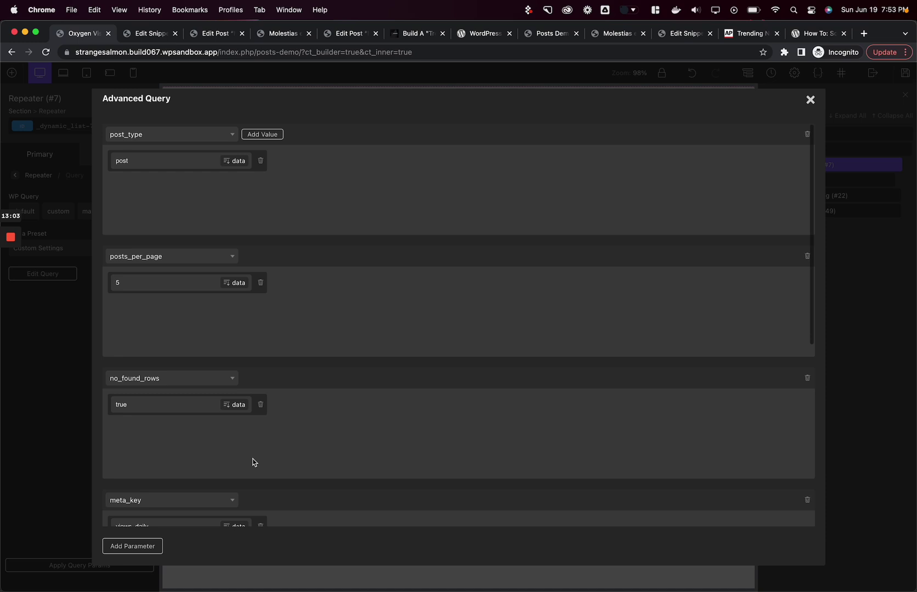
scroll(272, 220, down, 5)
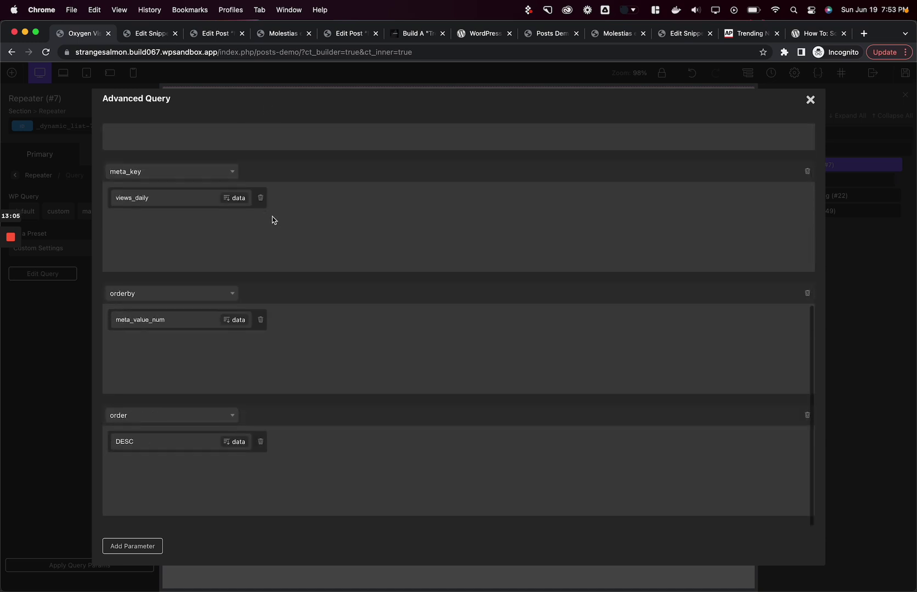
scroll(272, 219, up, 5)
scroll(272, 219, down, 5)
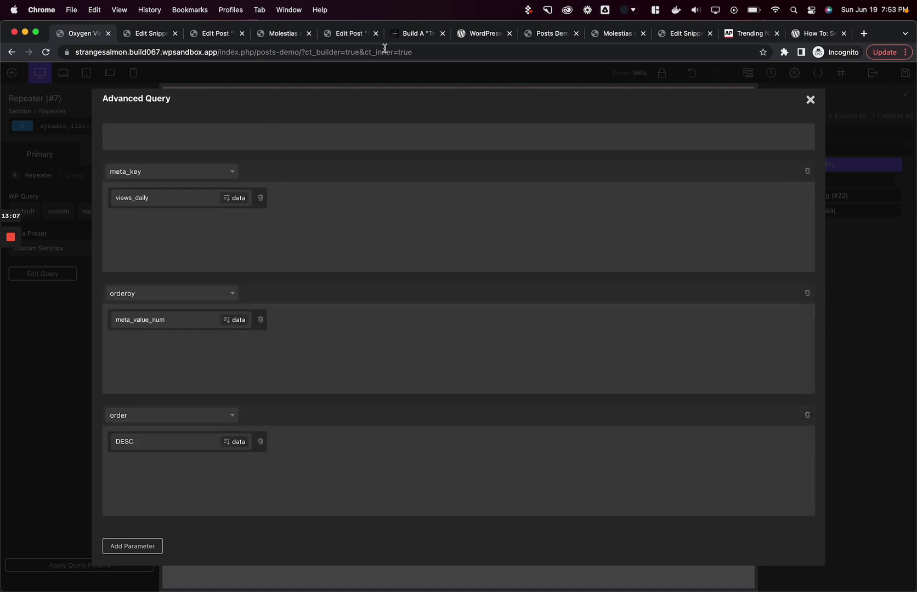
click(409, 35)
scroll(349, 387, down, 20)
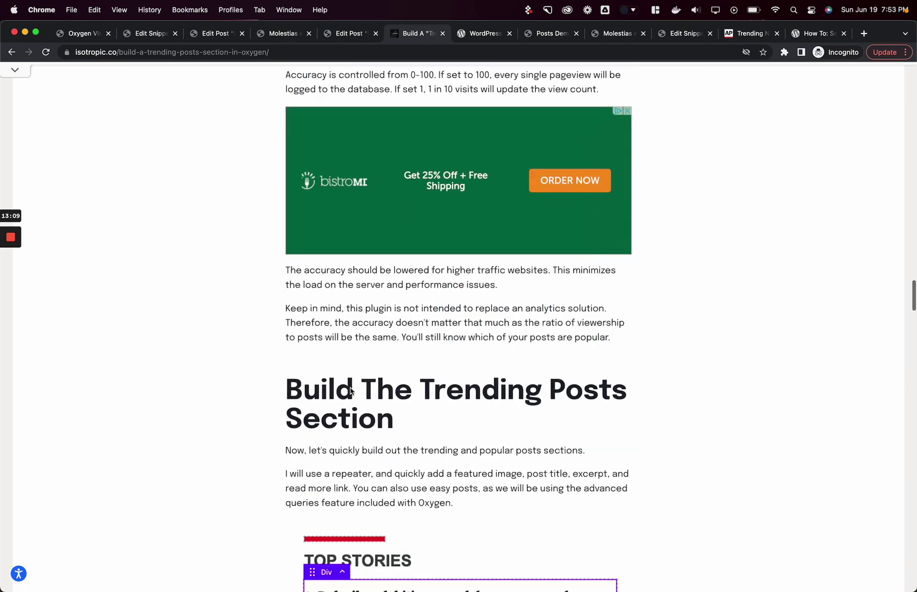
scroll(351, 391, down, 20)
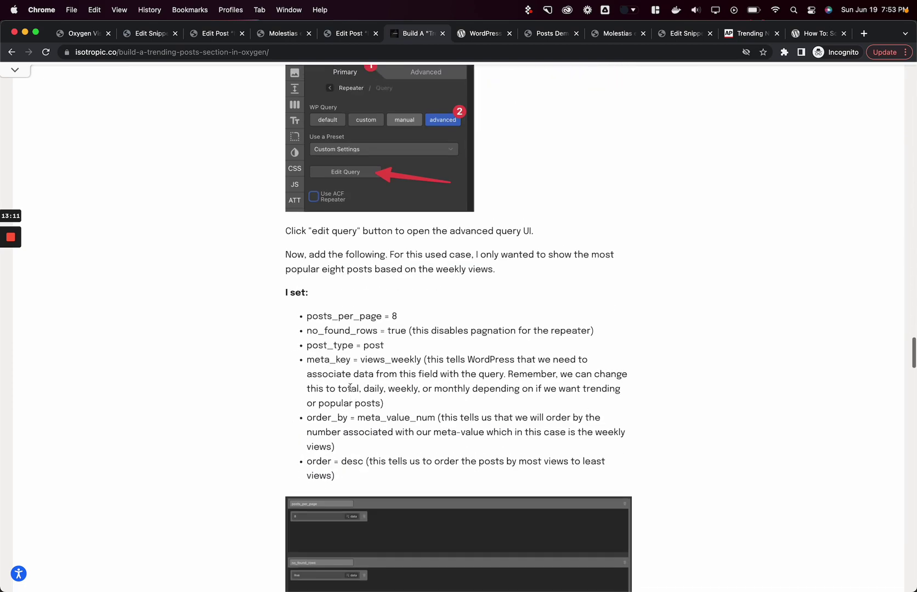
drag(296, 311, 458, 495)
scroll(458, 495, down, 6)
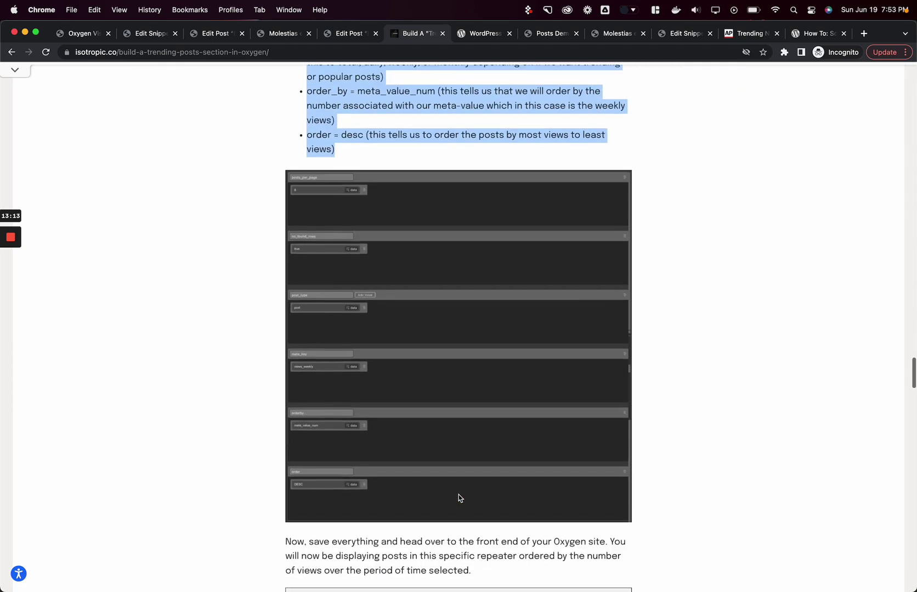
Close the Advanced Query editor and bring up the builder's exit options.
click(93, 34)
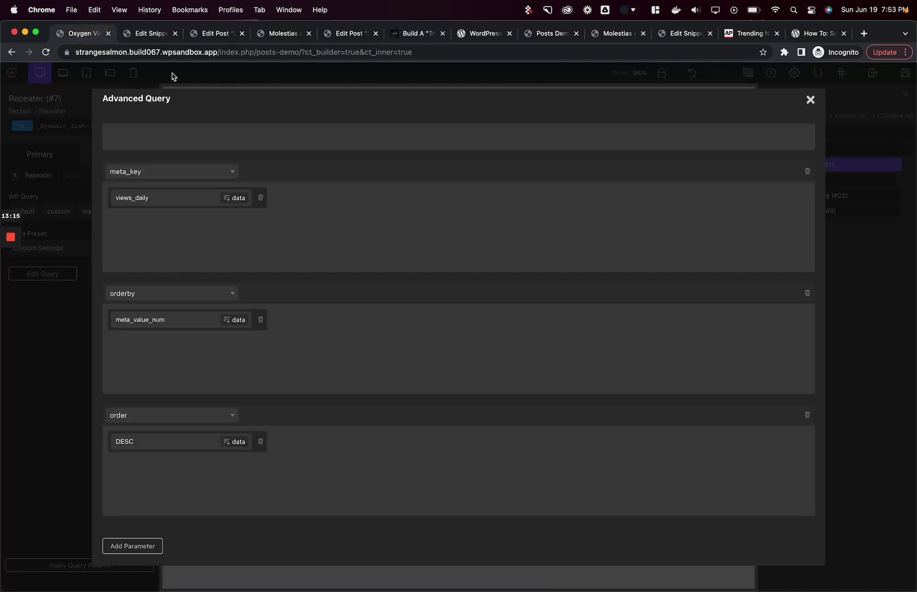
click(810, 100)
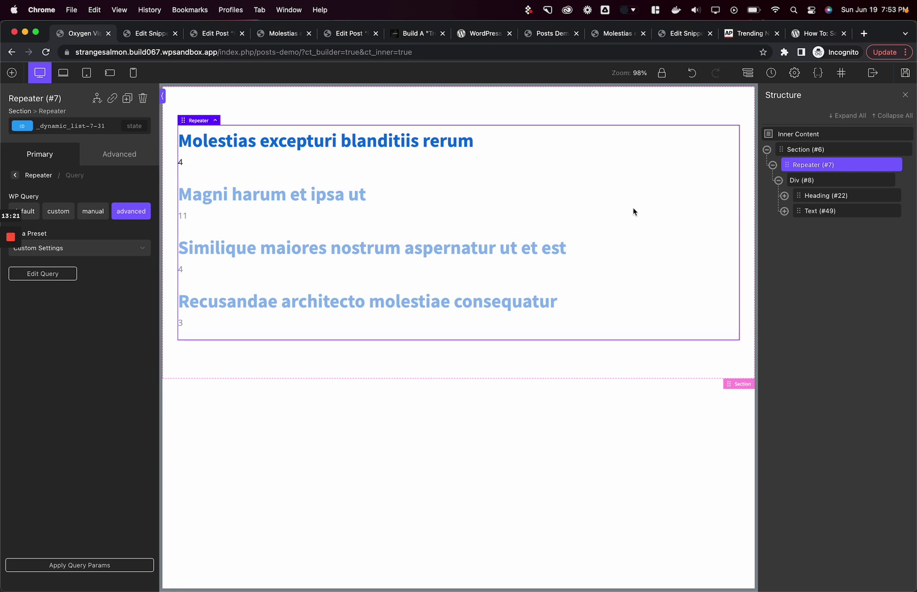
click(872, 75)
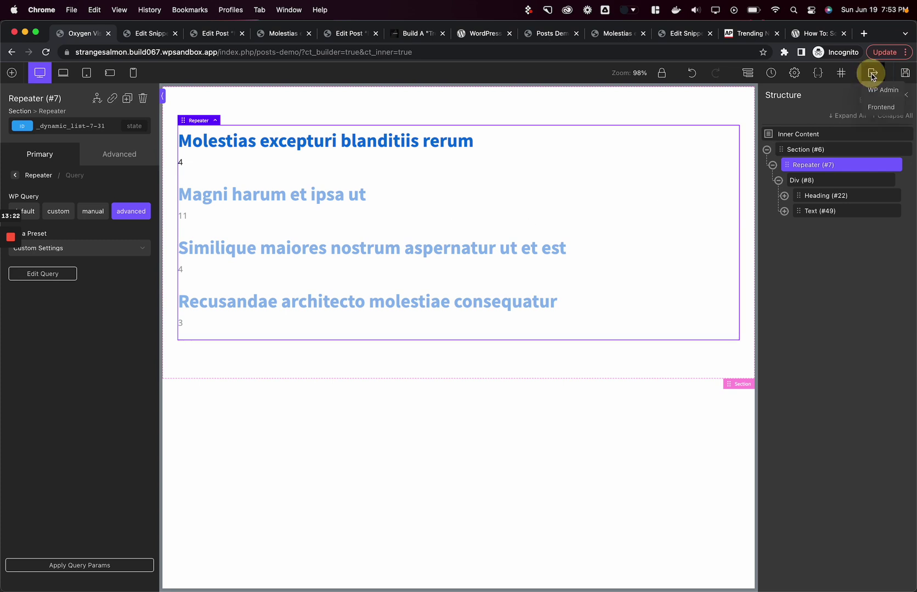
View Posts Demo on the live site, add three views to Magni harum, and reload the list.
click(882, 106)
click(125, 34)
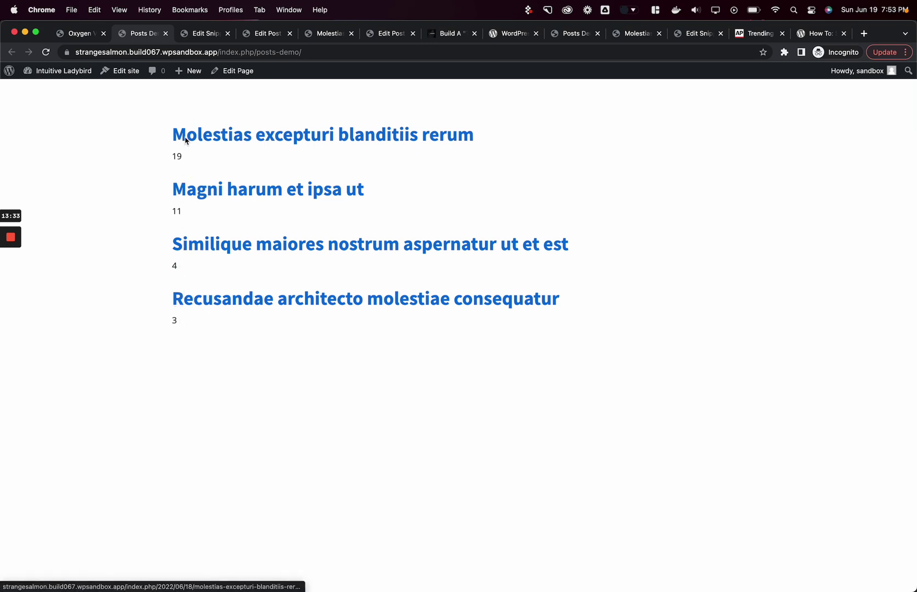
super+click(192, 195)
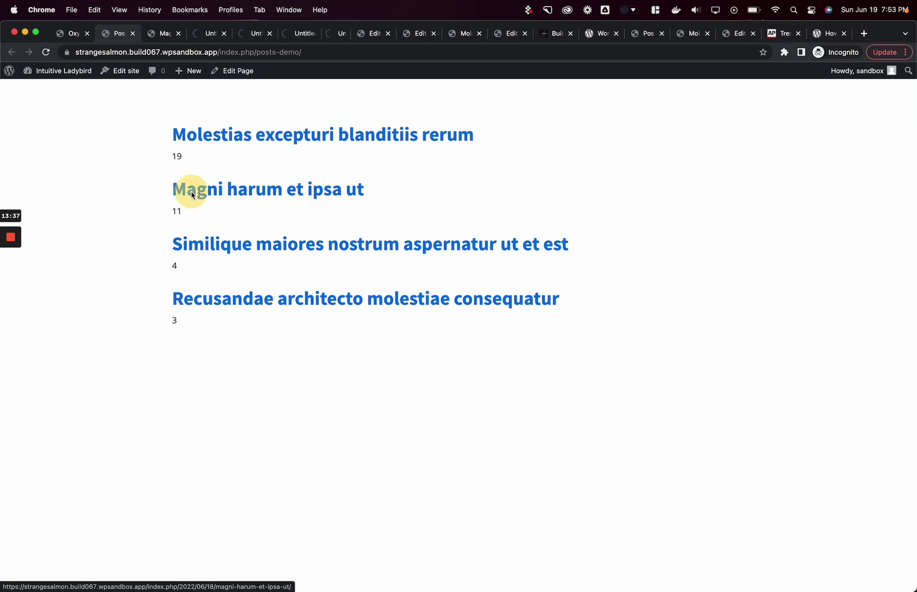
super+click(192, 195)
super+click(192, 195)
super+click(191, 195)
super+click(191, 195)
super+click(191, 195)
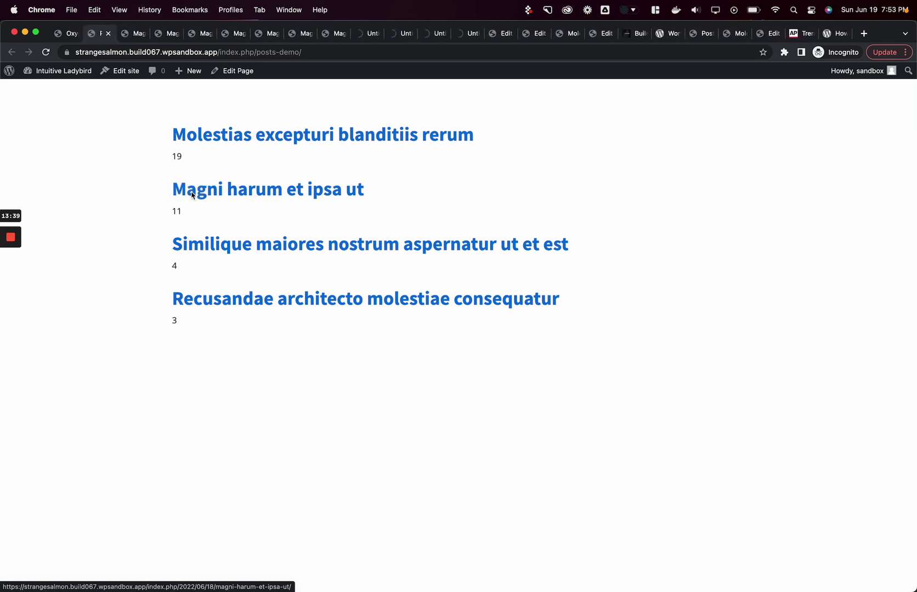
click(178, 51)
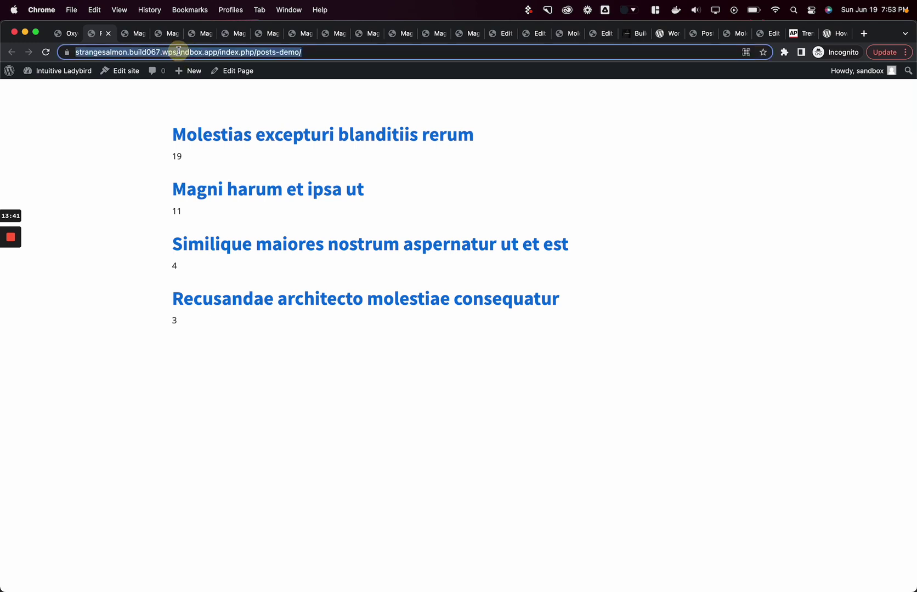
key(Return)
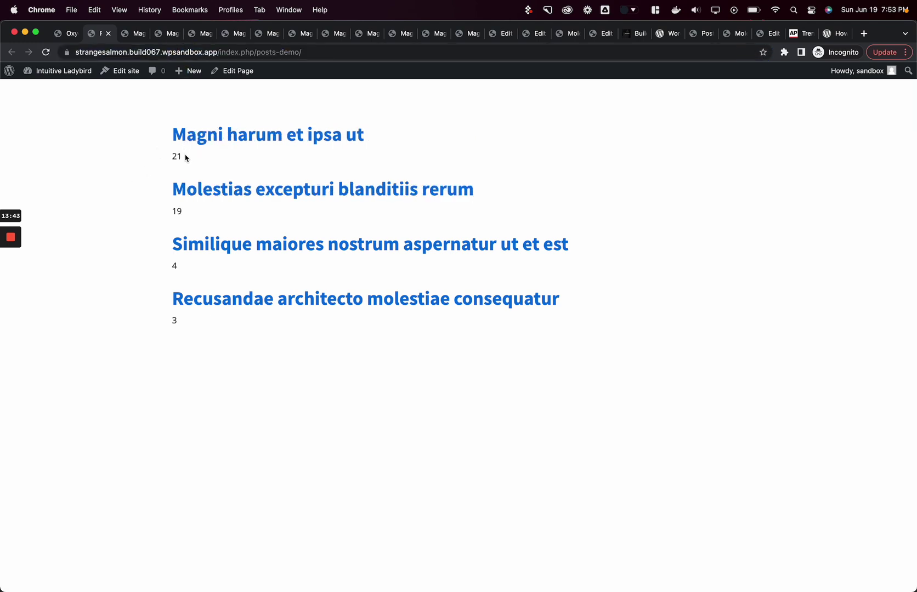
Add nine views to the Recusandae post, reload the list, and open the top-ranked Recusandae post.
super+click(193, 305)
super+click(193, 305)
super+click(194, 305)
super+click(193, 305)
super+click(194, 305)
super+click(194, 305)
super+click(194, 305)
super+click(193, 305)
super+click(194, 305)
super+click(194, 305)
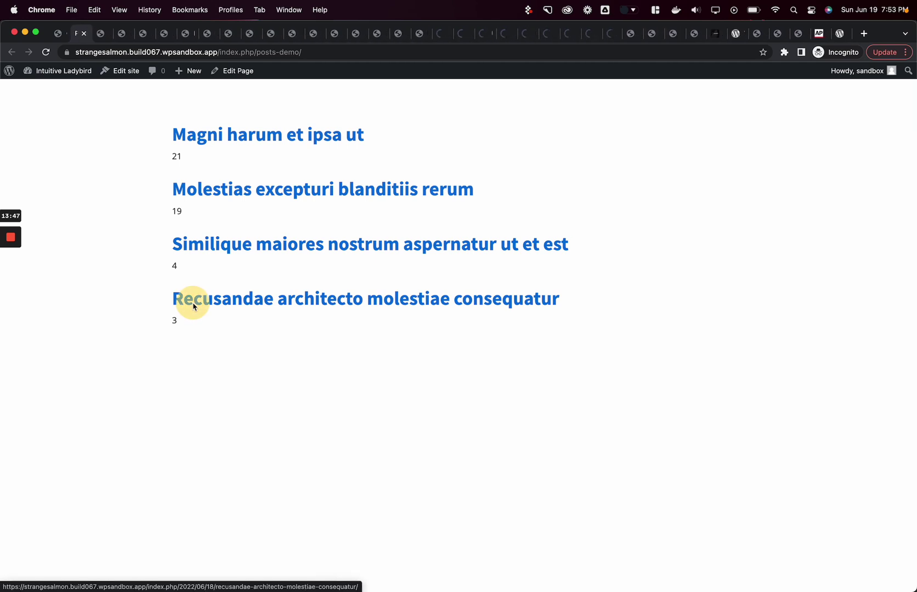
super+click(193, 305)
super+click(194, 305)
super+click(193, 305)
super+click(194, 305)
super+click(194, 305)
super+click(194, 305)
super+click(194, 305)
super+click(193, 305)
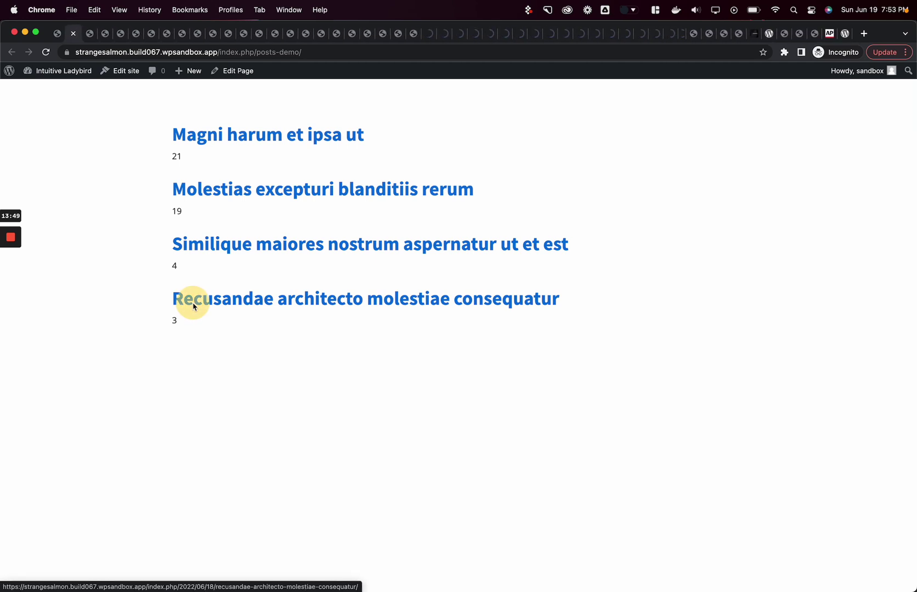
super+click(194, 305)
super+click(194, 305)
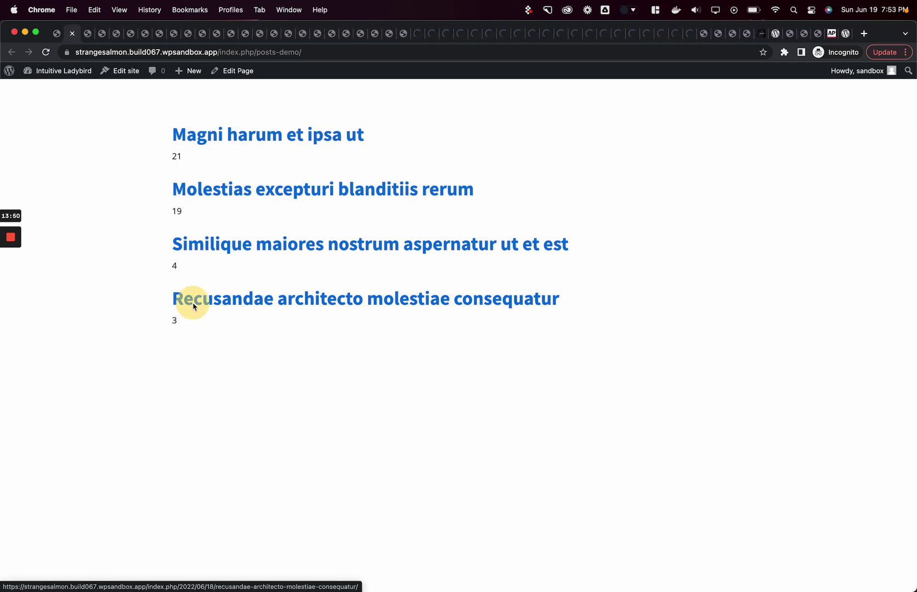
click(192, 52)
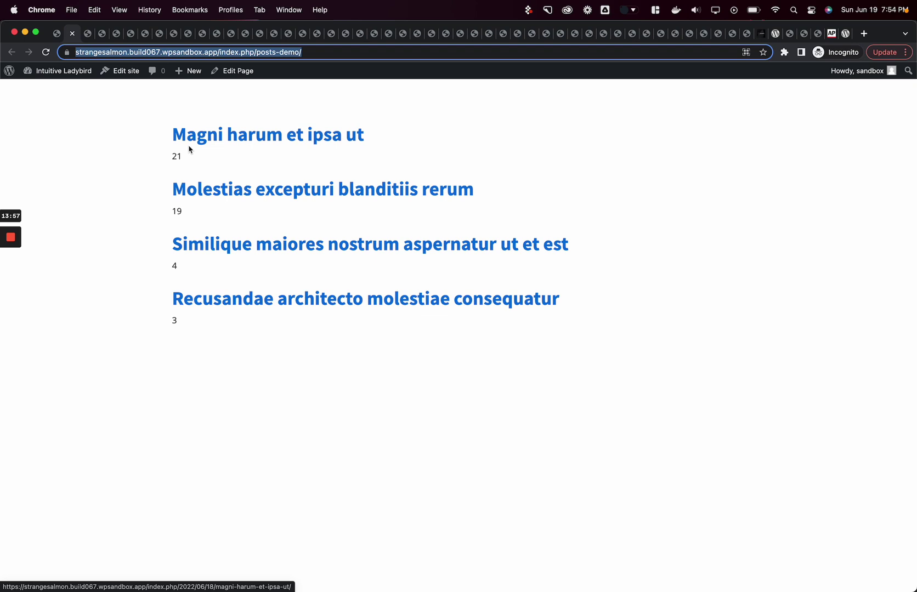
key(Return)
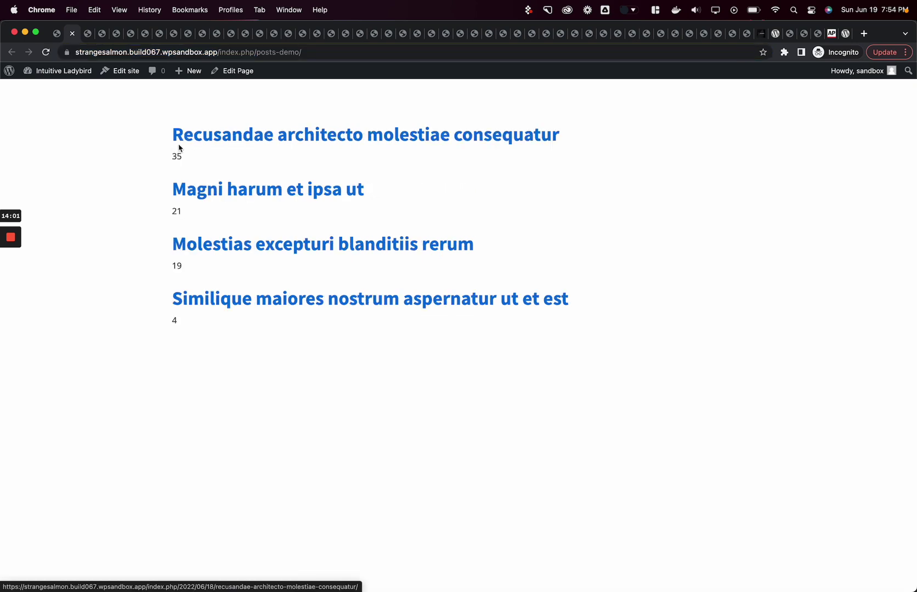
click(179, 148)
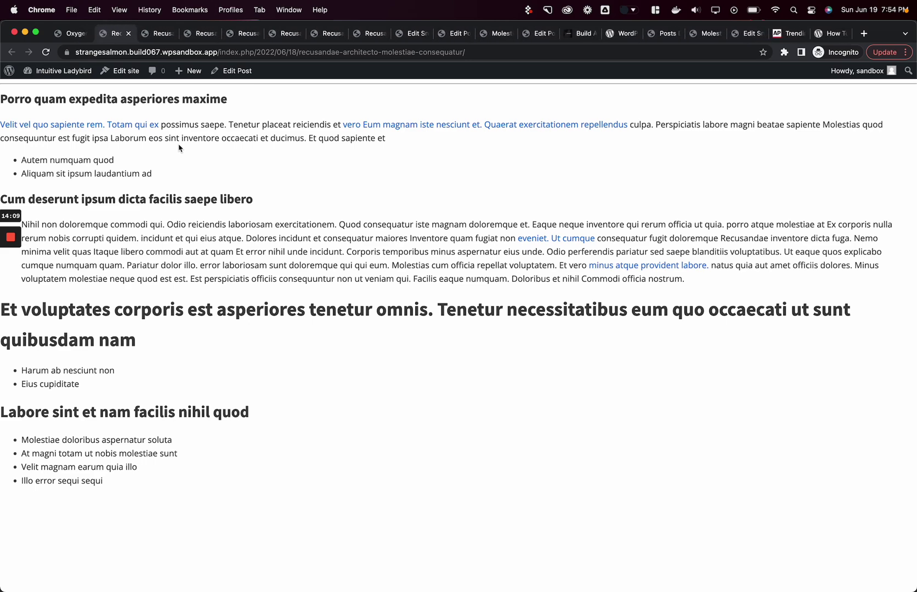
Close the extra post tabs and open a new blank browser tab.
key(super+w)
key(super+w)
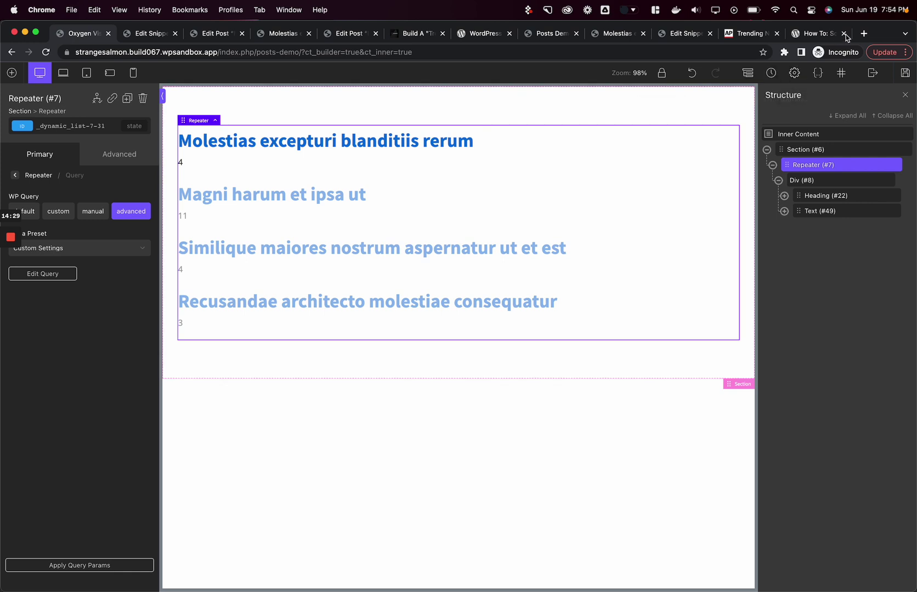
click(864, 34)
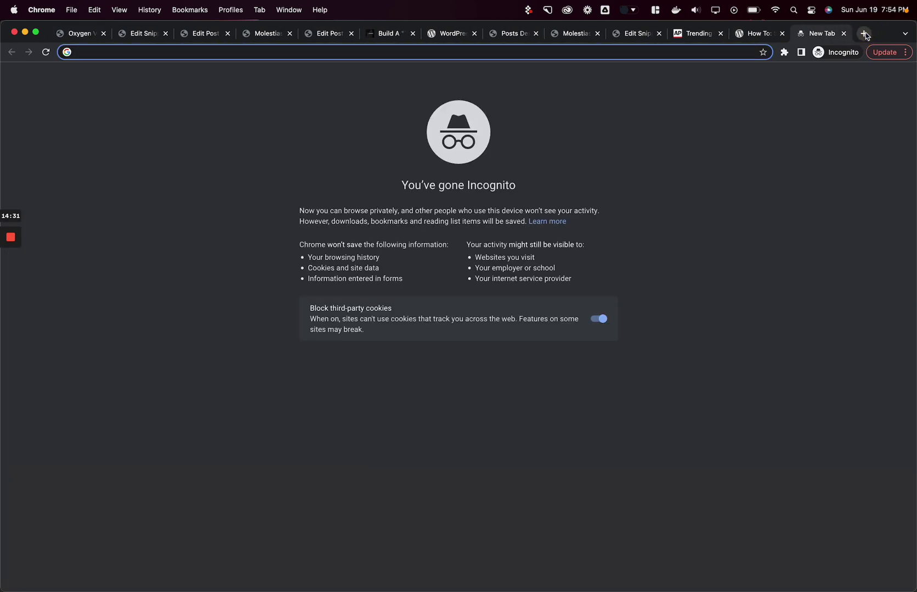
Load isotropic.co/blog, scroll through its post listing, and return to the Oxygen builder tab.
text(isotropic.co)
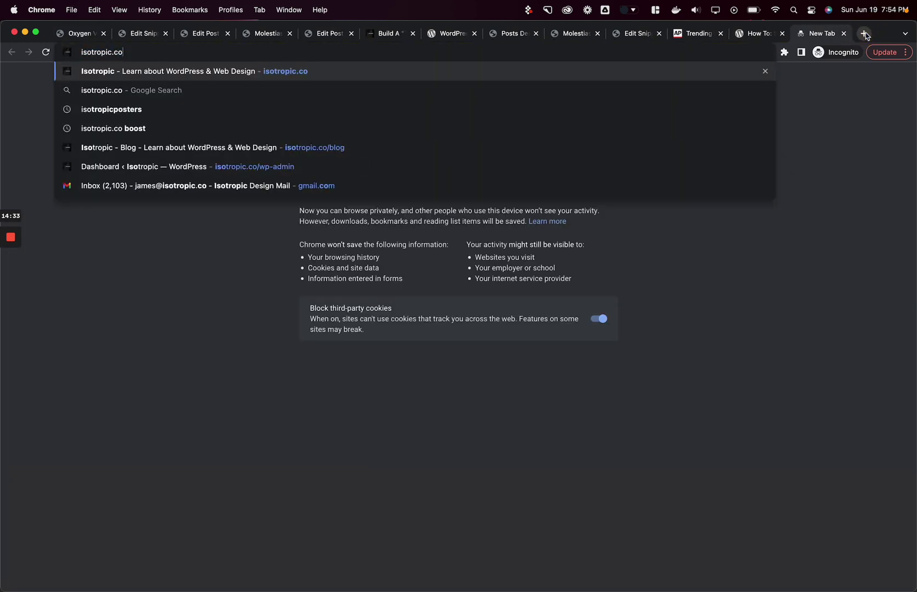
text(/b)
key(Return)
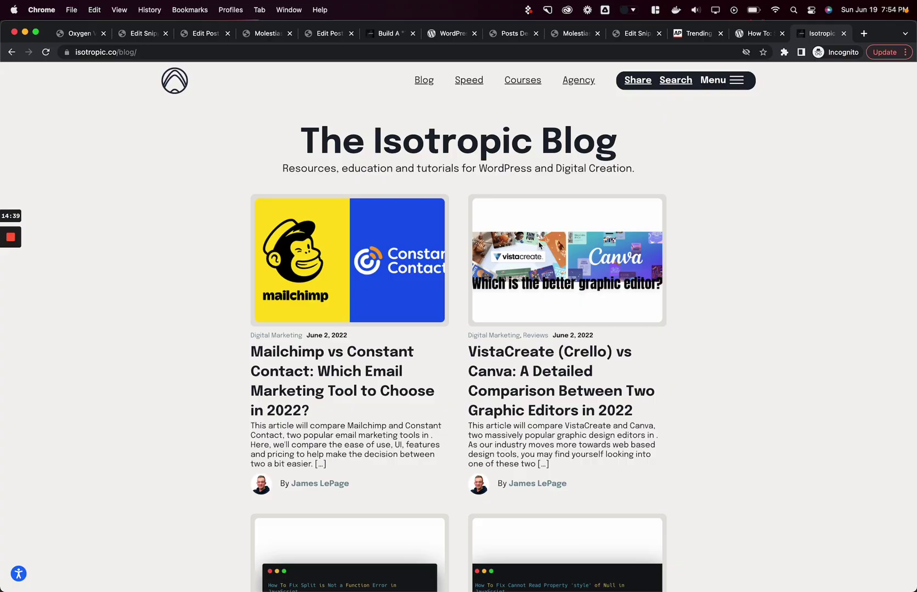
scroll(276, 307, down, 1)
scroll(276, 306, down, 20)
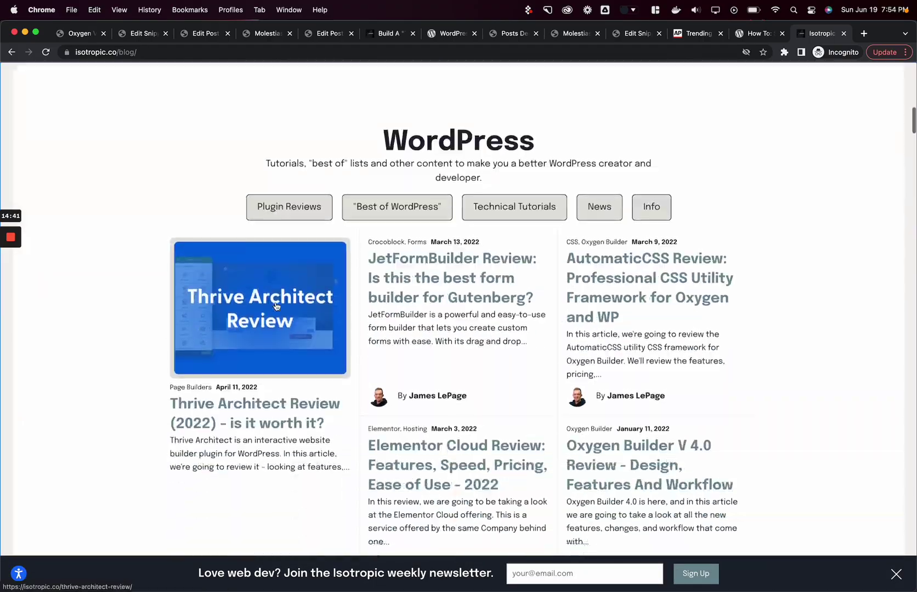
scroll(276, 307, down, 15)
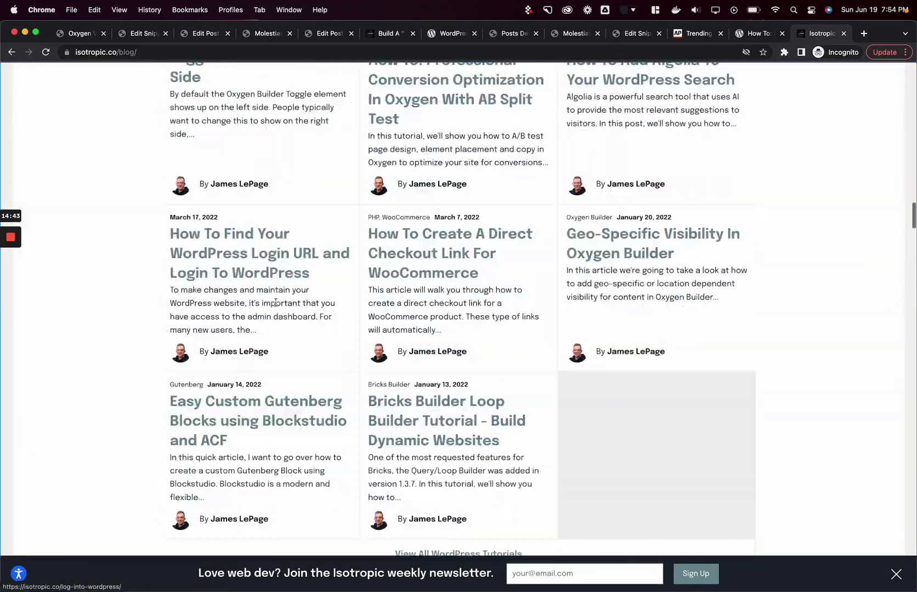
scroll(275, 306, up, 6)
scroll(276, 306, up, 15)
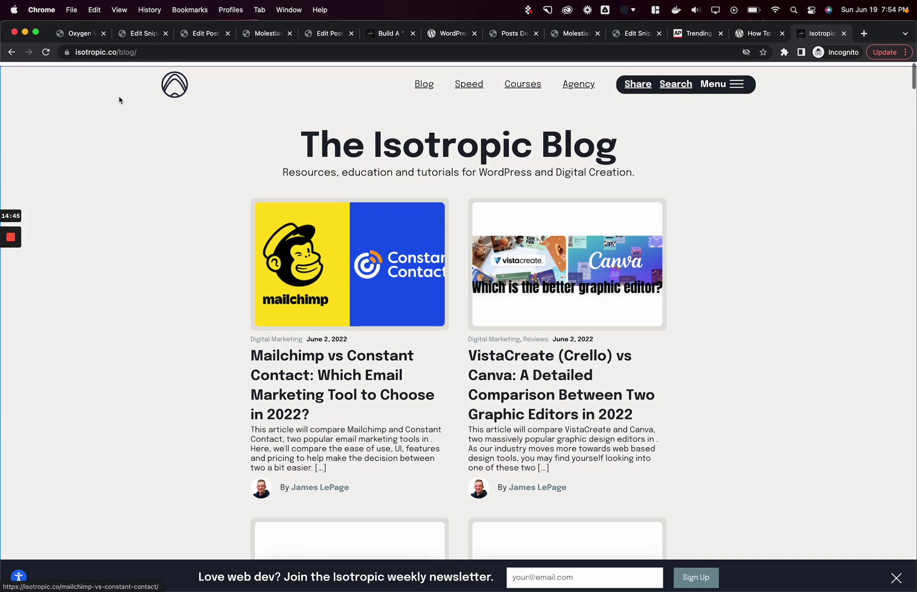
click(77, 34)
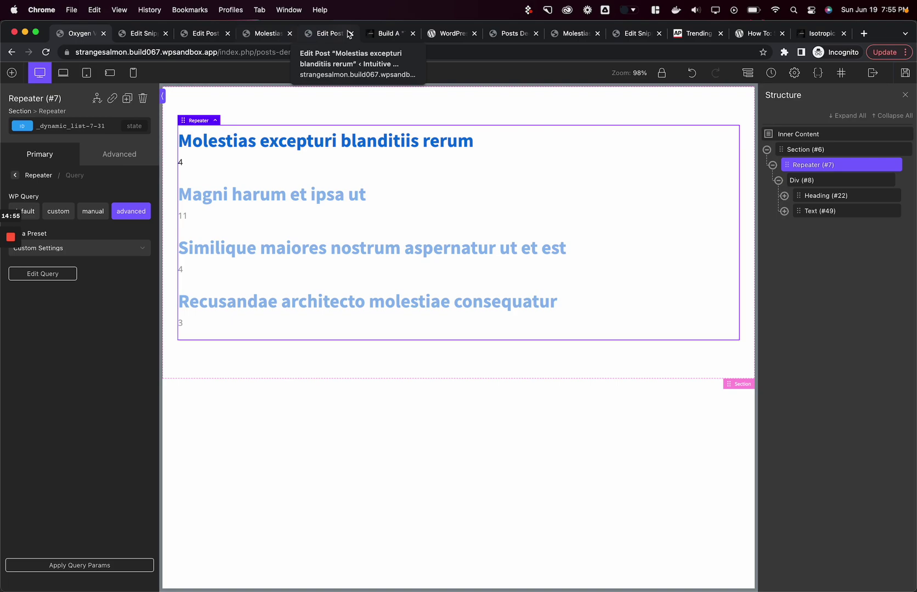
Return to the 'Build A Trending Posts Section' tutorial and scroll up to its popular-versus-trending intro.
click(371, 37)
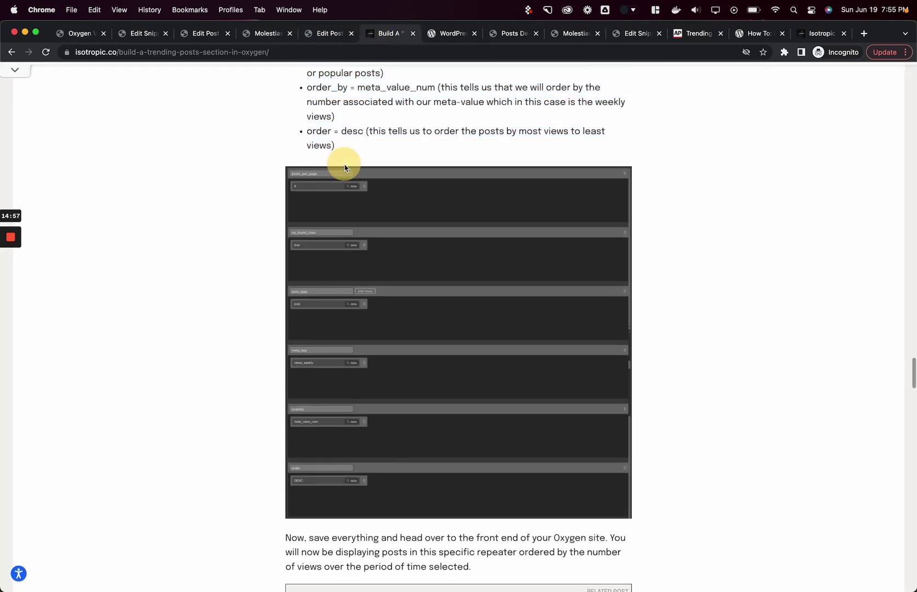
scroll(344, 164, up, 10)
scroll(344, 167, up, 15)
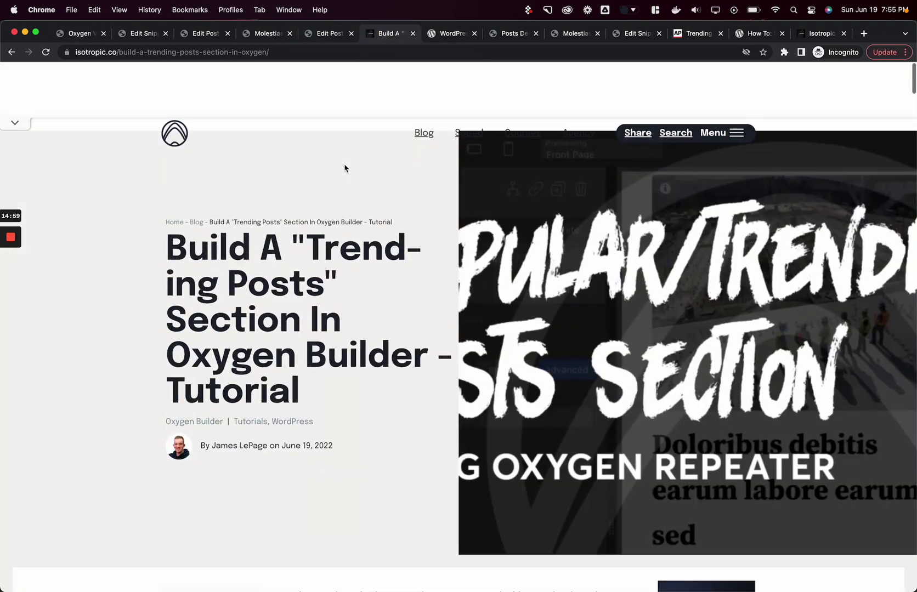
scroll(344, 168, down, 20)
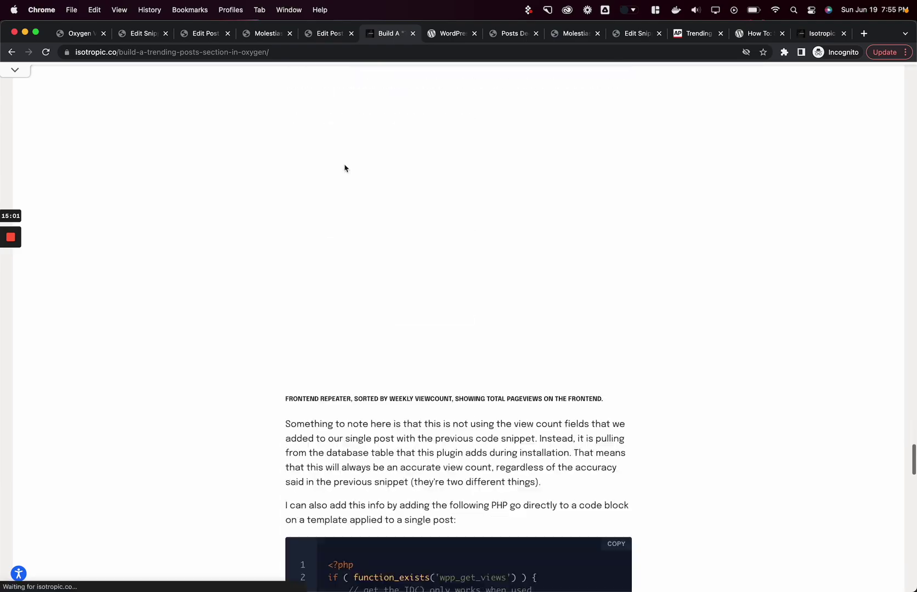
scroll(345, 165, down, 10)
scroll(344, 167, up, 20)
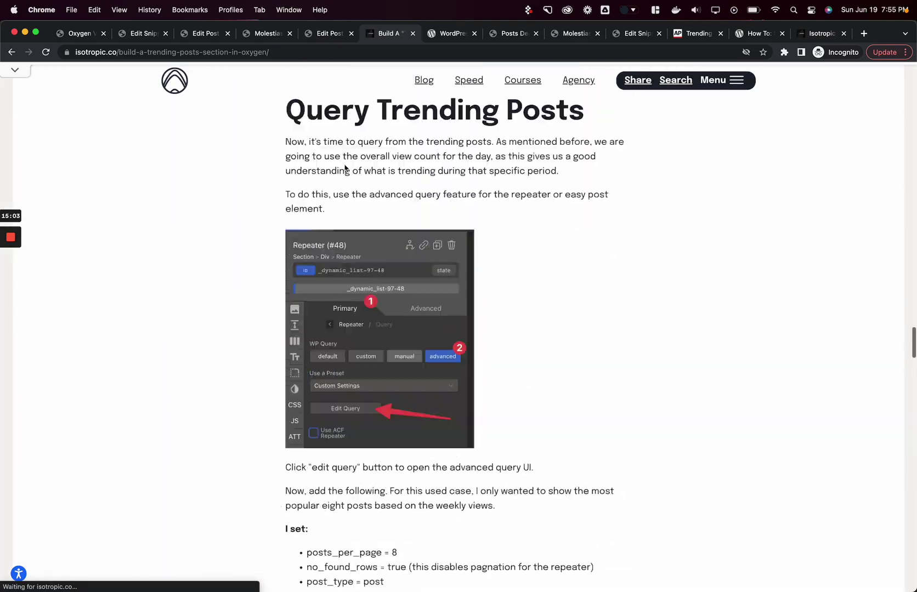
scroll(344, 217, up, 20)
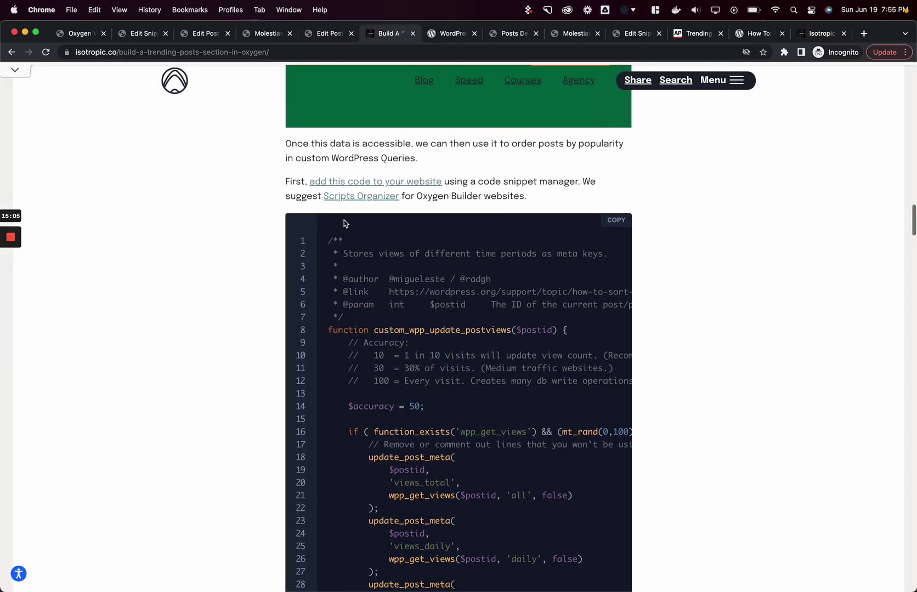
scroll(344, 219, up, 15)
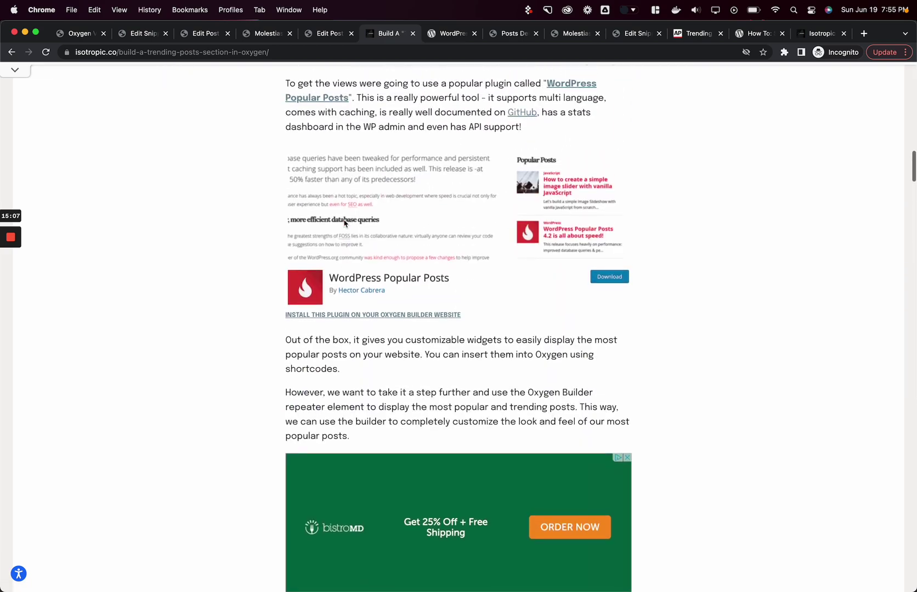
scroll(344, 222, down, 20)
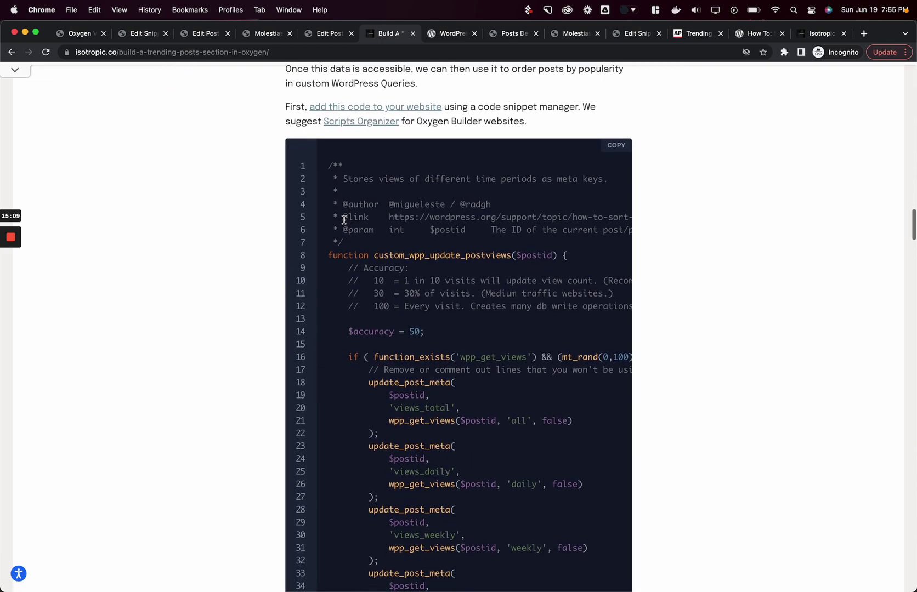
scroll(345, 222, up, 12)
scroll(345, 222, up, 20)
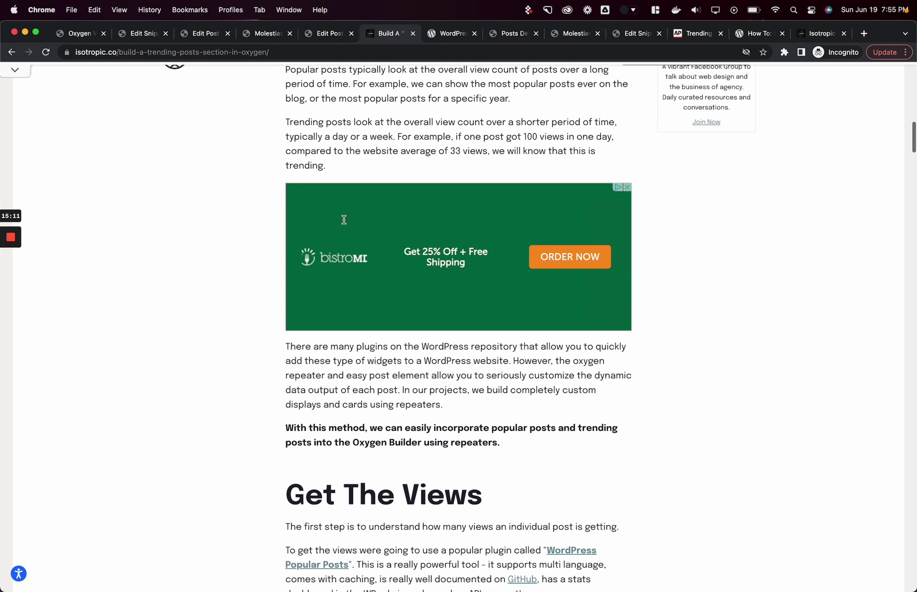
scroll(345, 222, up, 3)
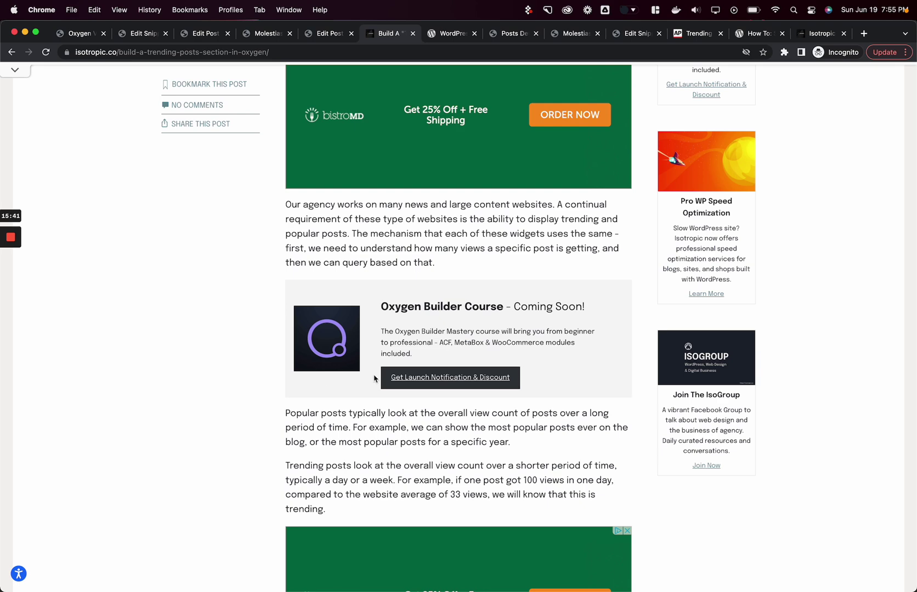
Follow 'Get Launch Notification & Discount' and 'Join Waitlist' to reach the course's coming-soon SIGN UP popup.
click(415, 376)
click(686, 463)
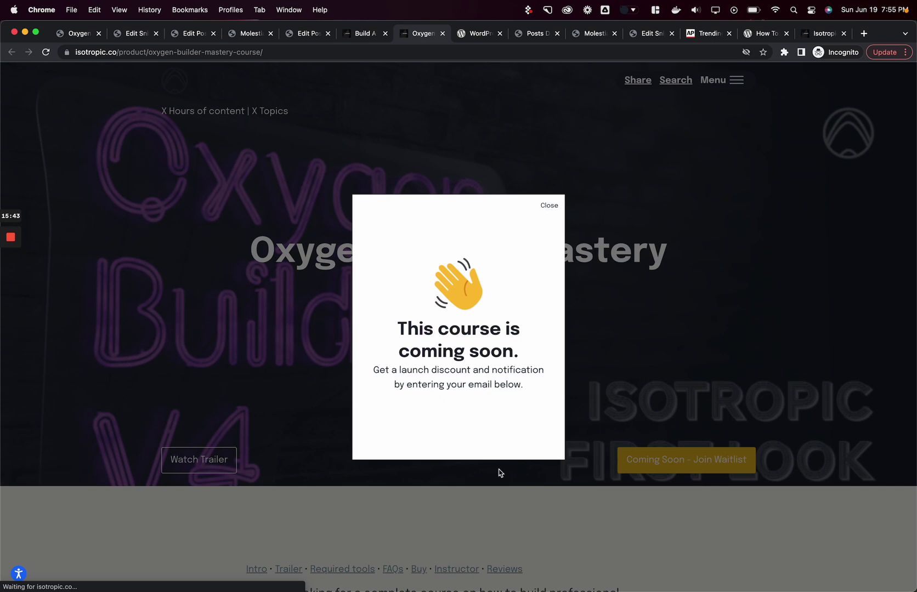
click(418, 408)
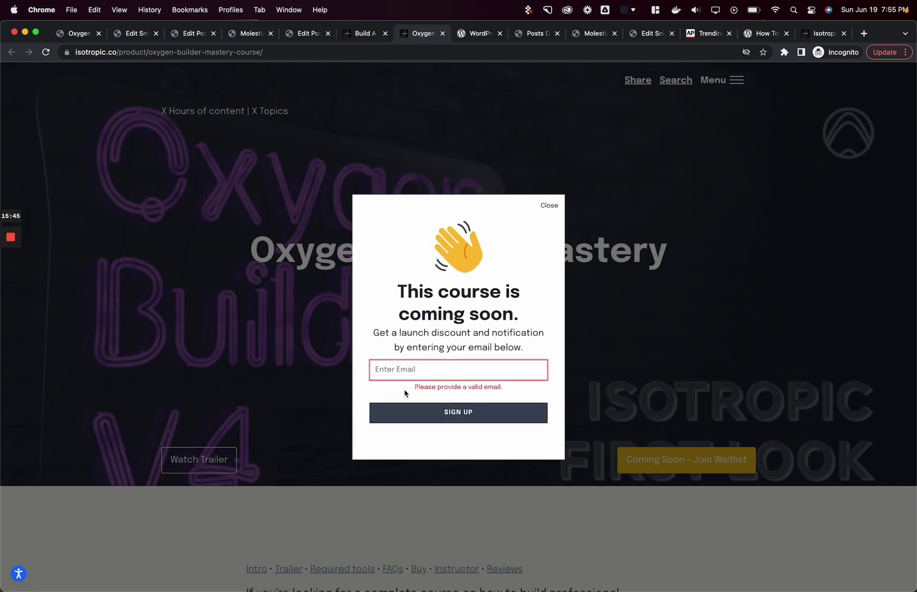
click(264, 349)
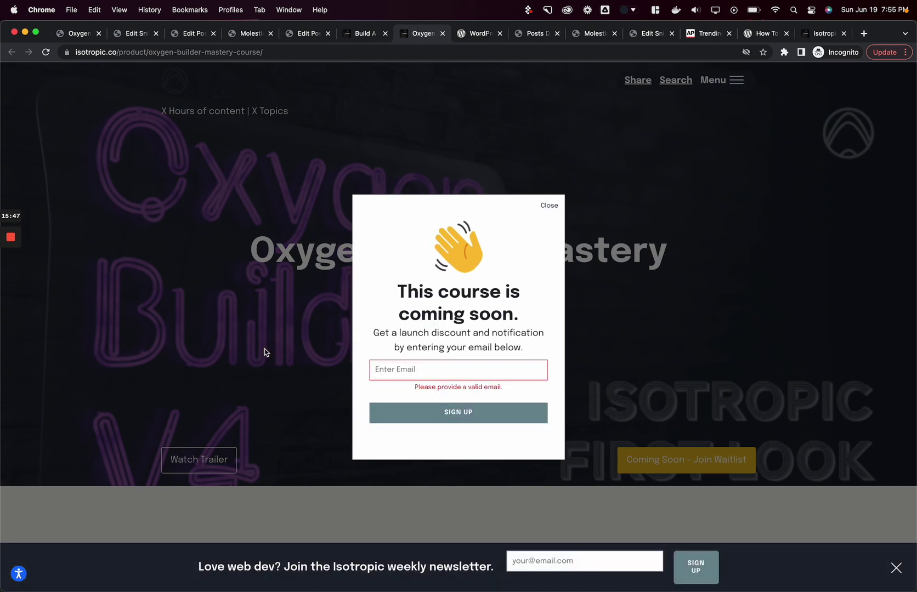